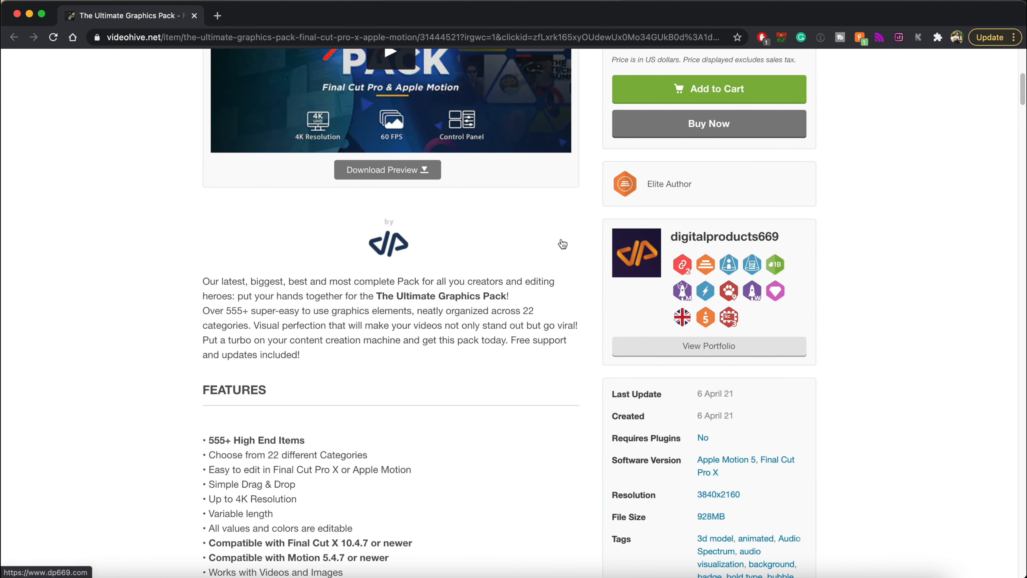
Step: Read through the description and features list on The Ultimate Graphics Pack product page
{"action": "scroll", "coordinate": [563, 244], "scroll_direction": "down", "scroll_amount": 1}
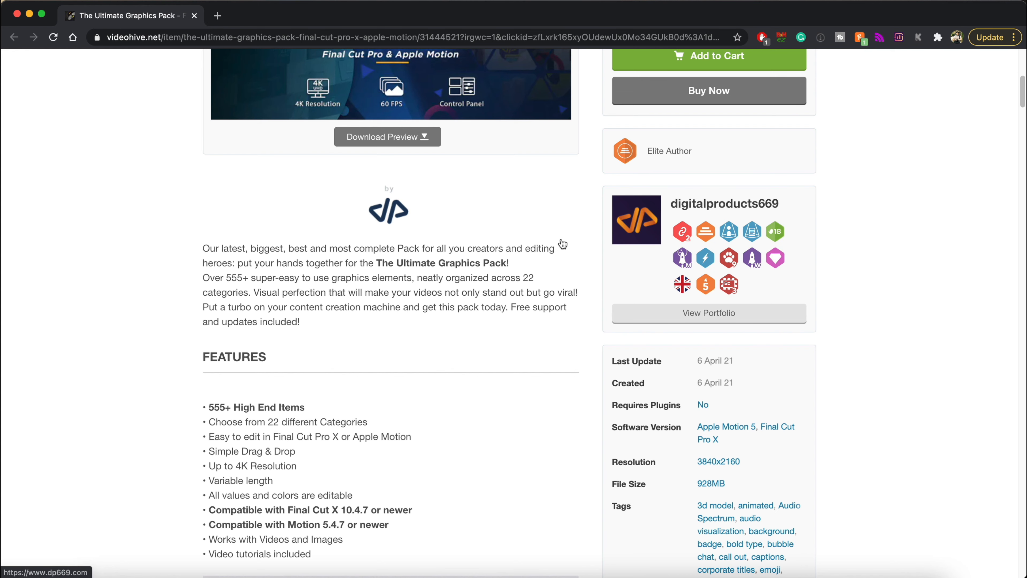
{"action": "scroll", "coordinate": [563, 244], "scroll_direction": "down", "scroll_amount": 1}
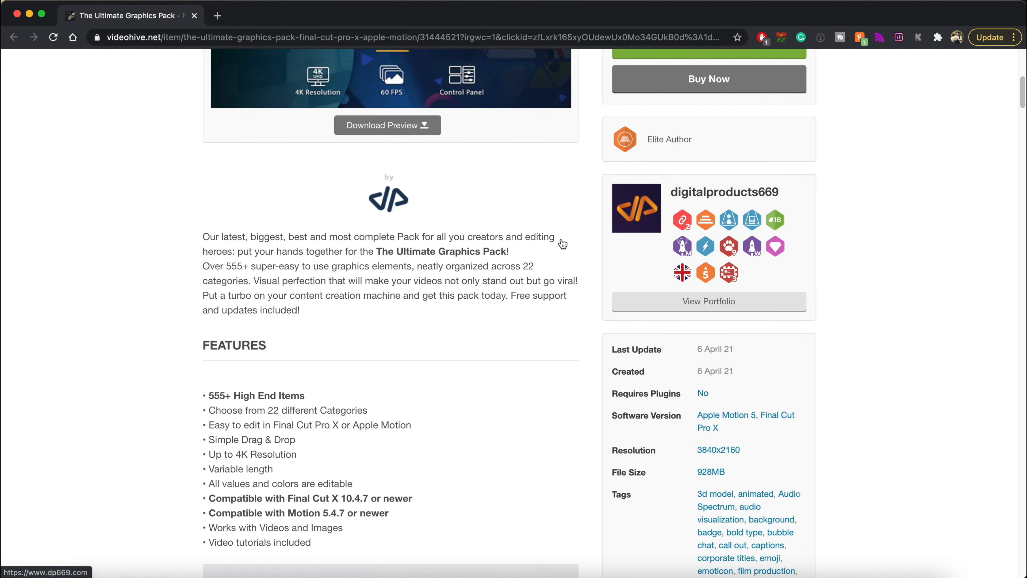
{"action": "scroll", "coordinate": [562, 244], "scroll_direction": "down", "scroll_amount": 3}
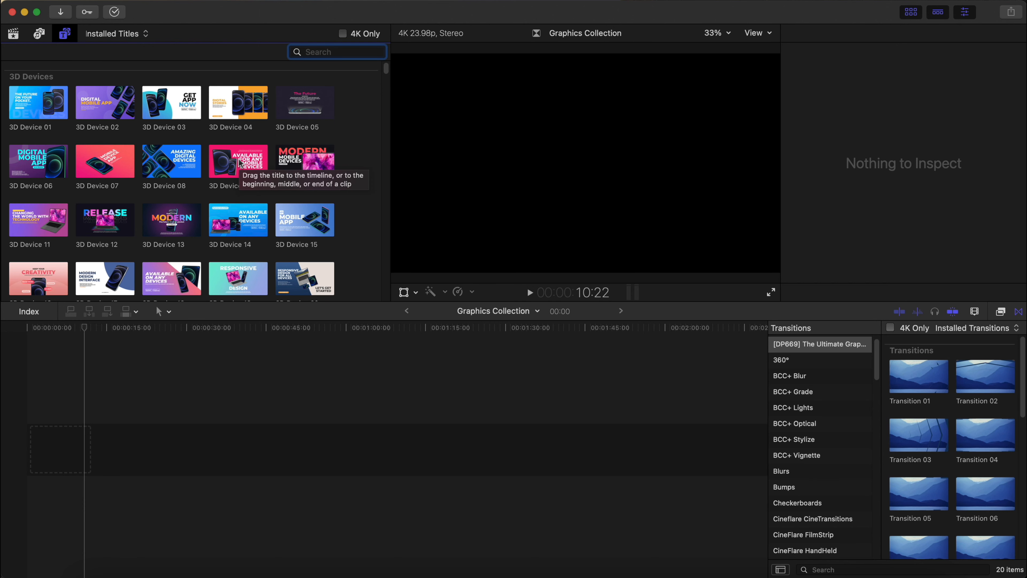
Step: In Final Cut Pro, look through the Ultimate Graphics Pack's installed title categories and transitions
{"action": "scroll", "coordinate": [244, 173], "scroll_direction": "down", "scroll_amount": 20}
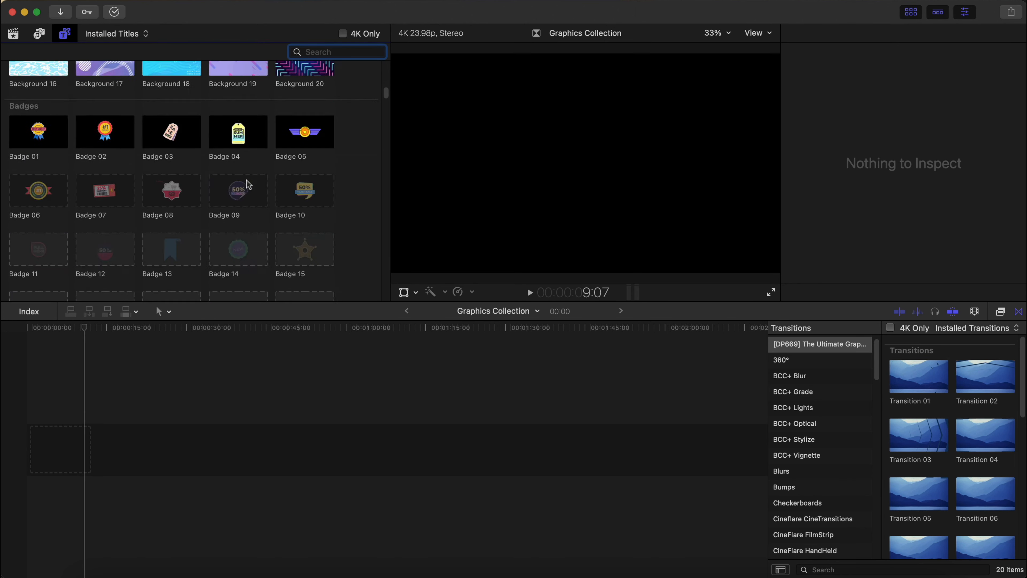
{"action": "scroll", "coordinate": [246, 180], "scroll_direction": "down", "scroll_amount": 15}
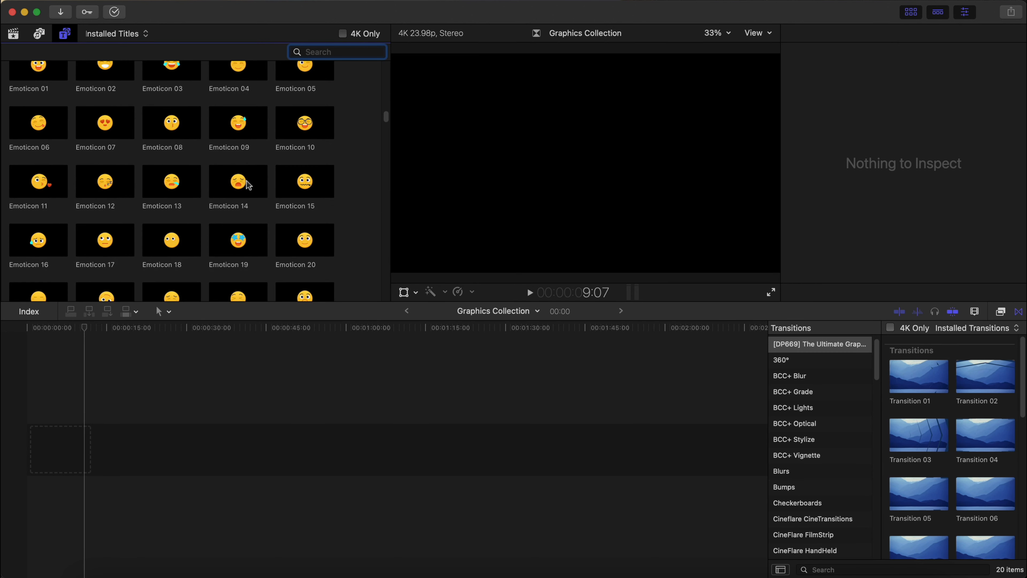
{"action": "scroll", "coordinate": [247, 181], "scroll_direction": "down", "scroll_amount": 15}
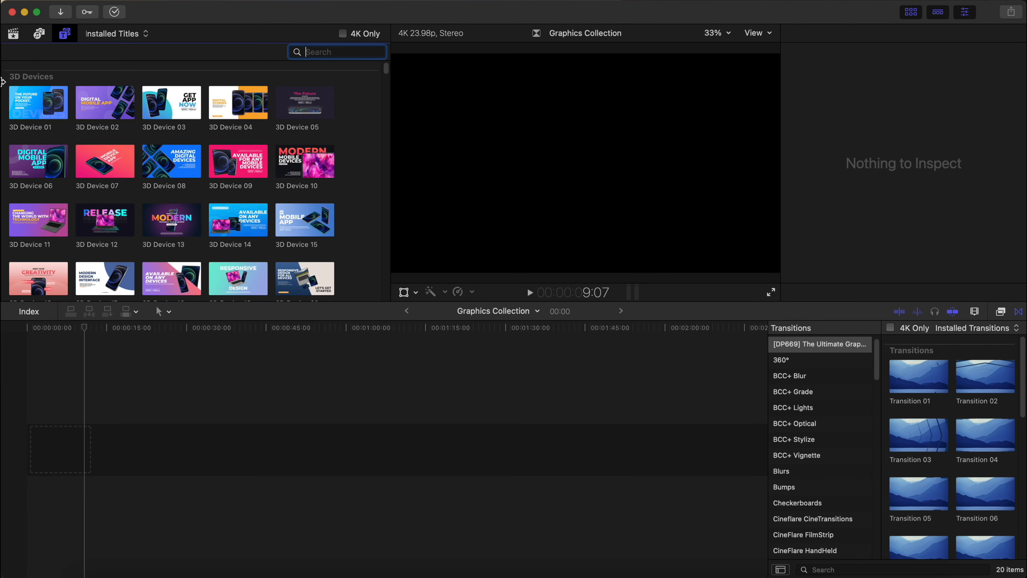
{"action": "scroll", "coordinate": [35, 86], "scroll_direction": "down", "scroll_amount": 10}
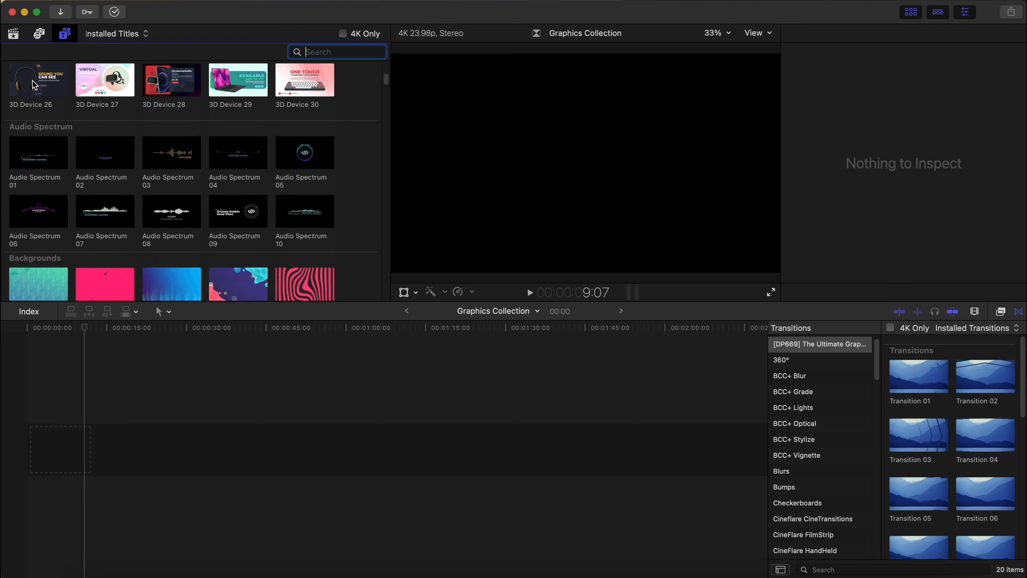
{"action": "scroll", "coordinate": [57, 206], "scroll_direction": "down", "scroll_amount": 8}
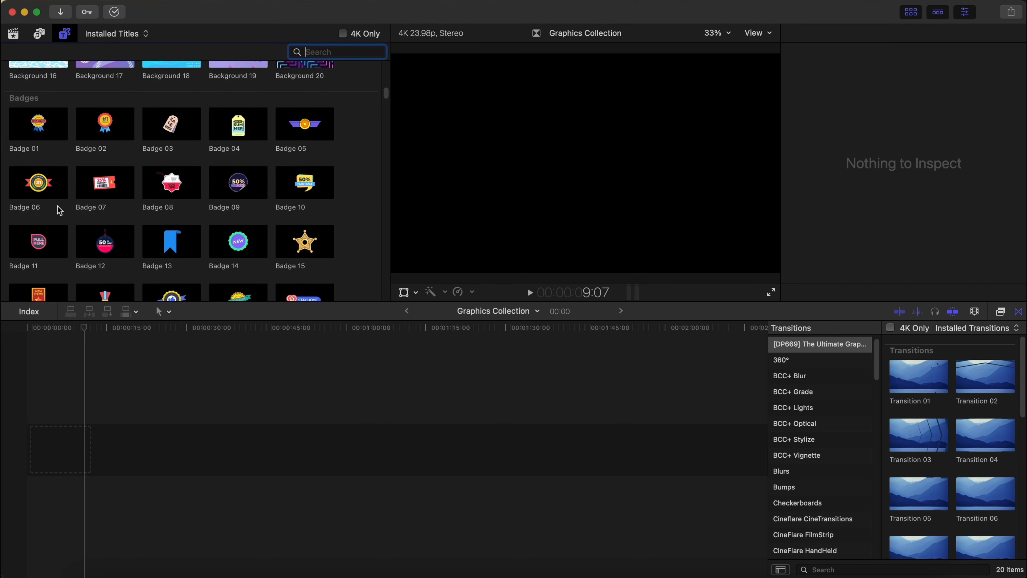
{"action": "scroll", "coordinate": [62, 105], "scroll_direction": "down", "scroll_amount": 15}
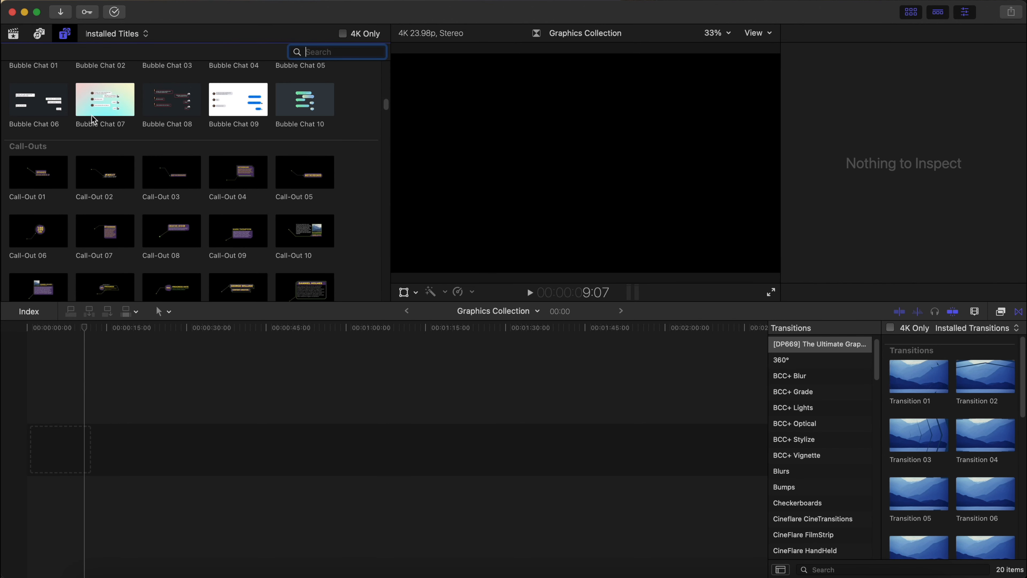
{"action": "scroll", "coordinate": [77, 147], "scroll_direction": "up", "scroll_amount": 20}
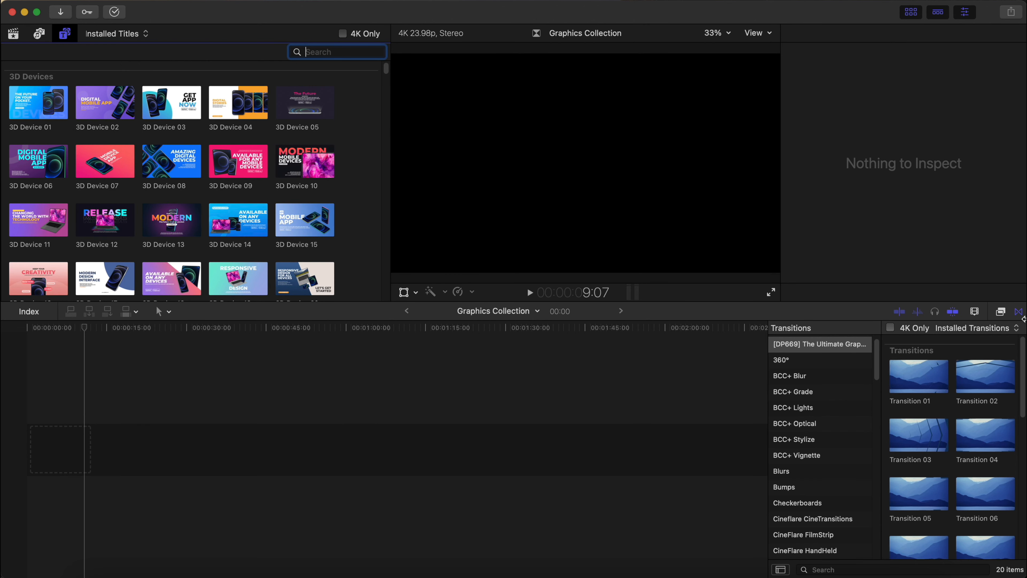
{"action": "scroll", "coordinate": [948, 414], "scroll_direction": "down", "scroll_amount": 10}
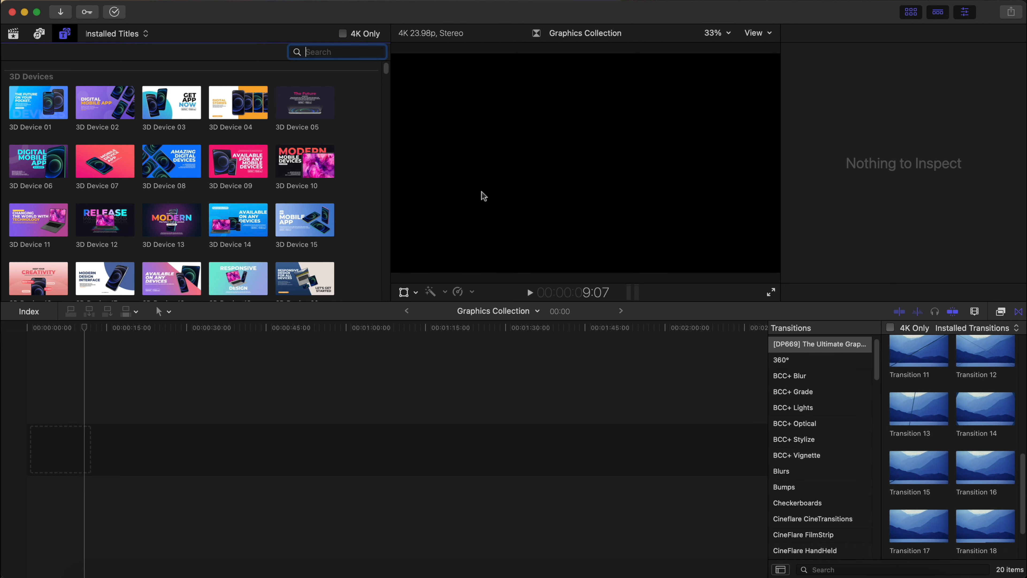
Step: Add the 3D Device 01 title to the empty timeline and play it from the beginning
{"action": "left_click", "coordinate": [36, 107]}
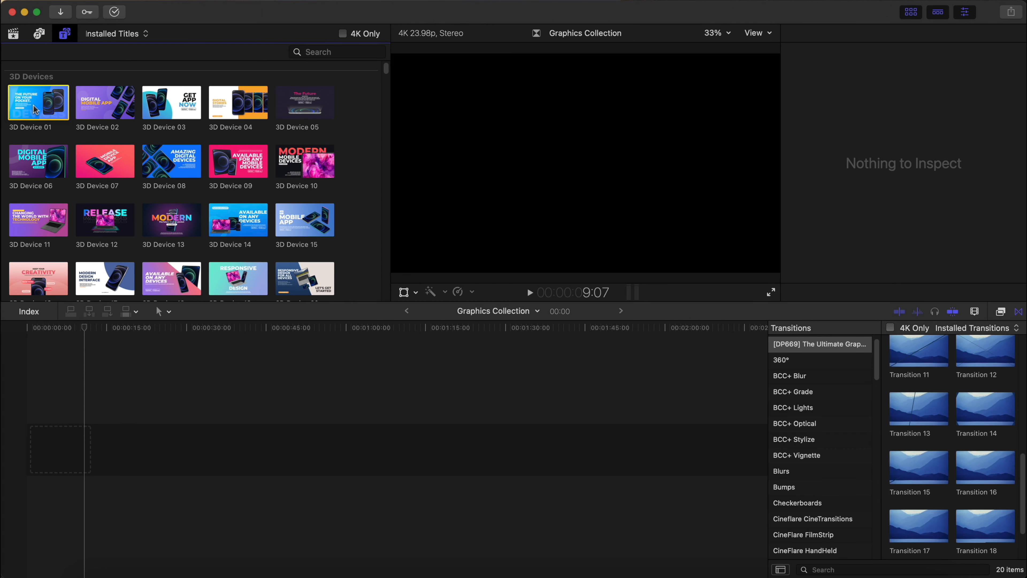
{"action": "mouse_move", "coordinate": [35, 109]}
{"action": "left_mouse_down"}
{"action": "mouse_move", "coordinate": [64, 394]}
{"action": "mouse_move", "coordinate": [36, 436]}
{"action": "left_mouse_up"}
{"action": "left_click", "coordinate": [53, 413]}
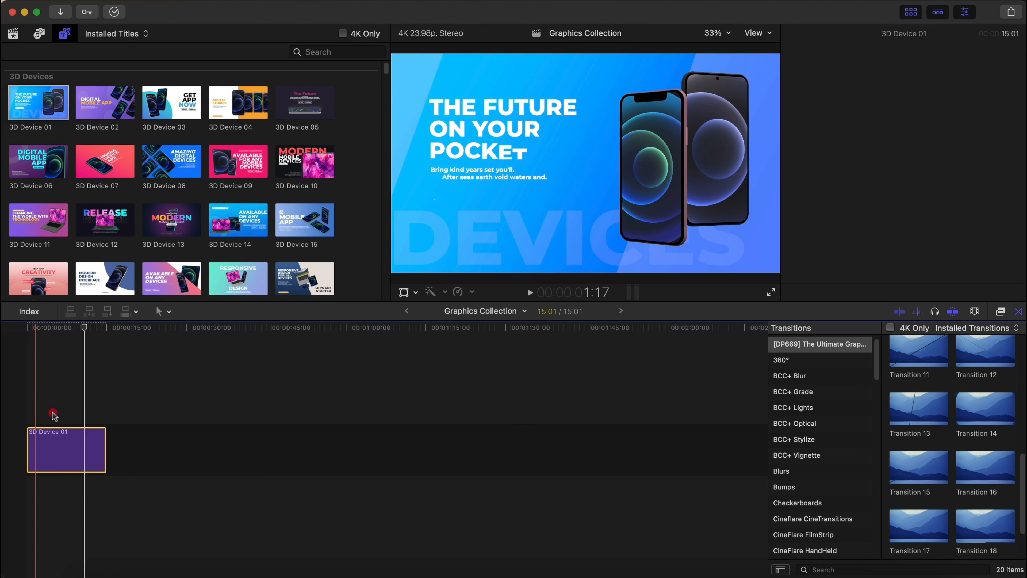
{"action": "left_click", "coordinate": [23, 398]}
{"action": "key", "text": "cmd+4"}
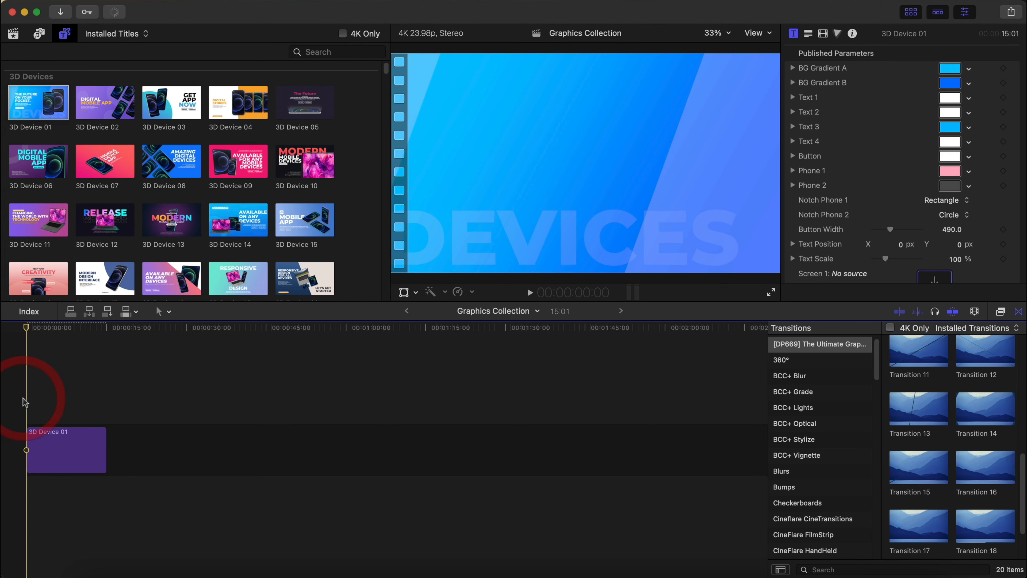
{"action": "key", "text": "space"}
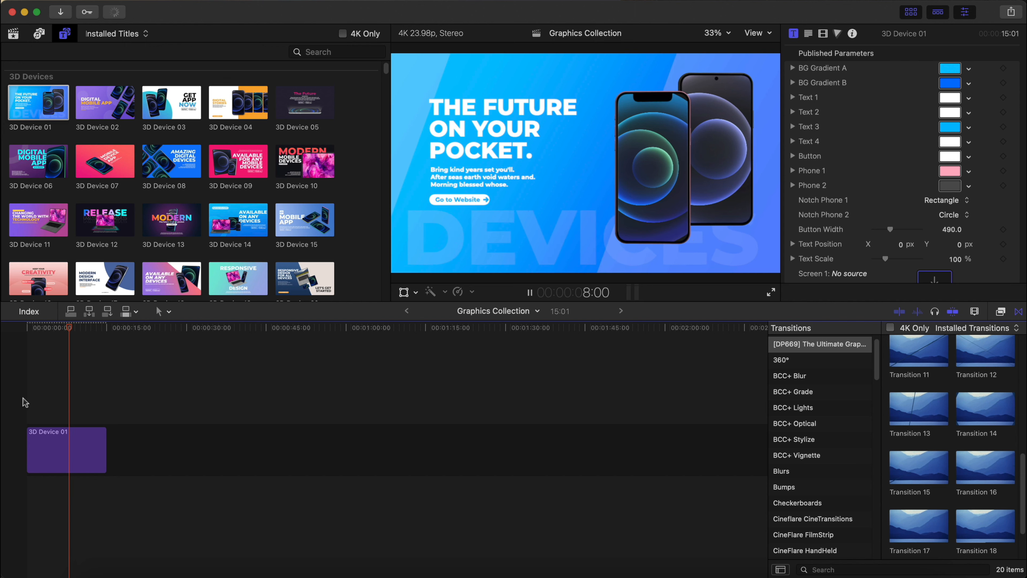
{"action": "key", "text": "space"}
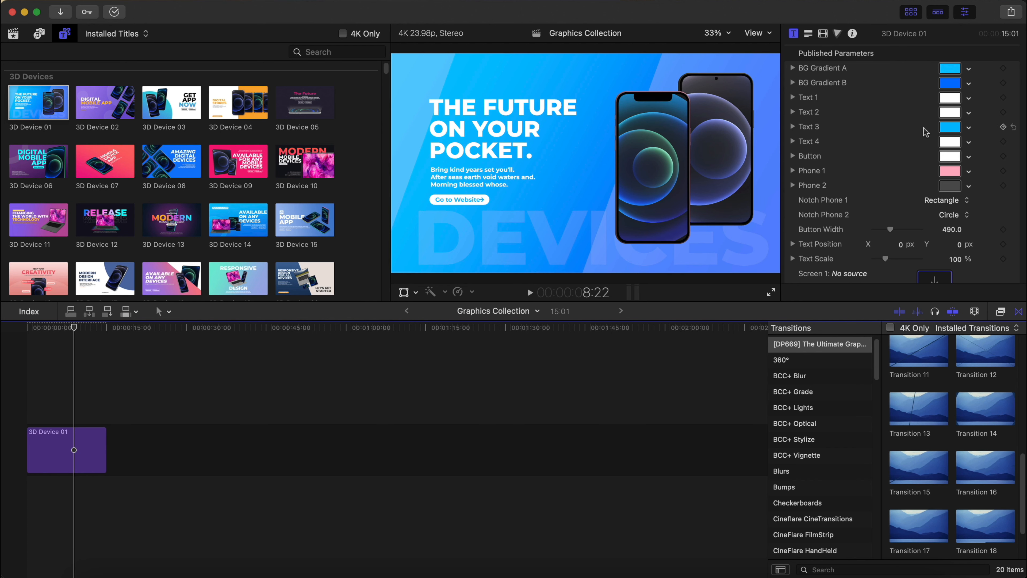
Step: Examine the 3D Device 01 title's published parameters, from the colors through the screen sources to the text settings
{"action": "scroll", "coordinate": [958, 138], "scroll_direction": "down", "scroll_amount": 3}
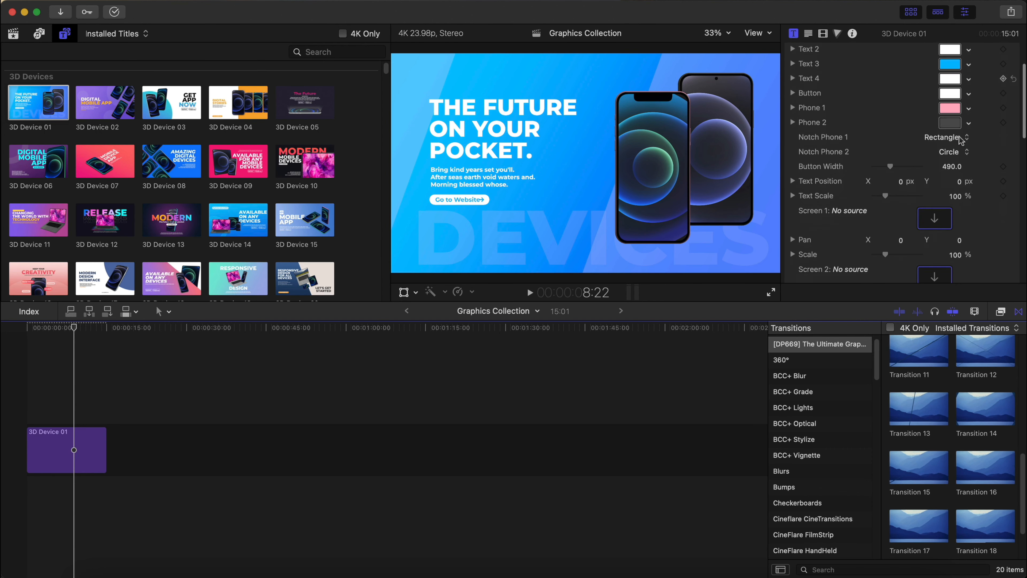
{"action": "scroll", "coordinate": [946, 154], "scroll_direction": "down", "scroll_amount": 2}
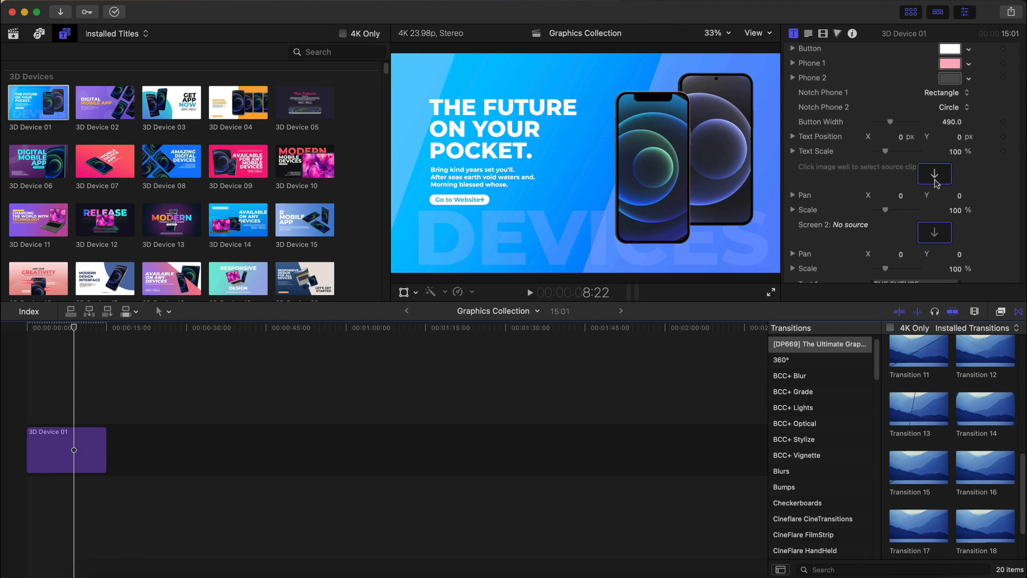
{"action": "scroll", "coordinate": [935, 183], "scroll_direction": "down", "scroll_amount": 4}
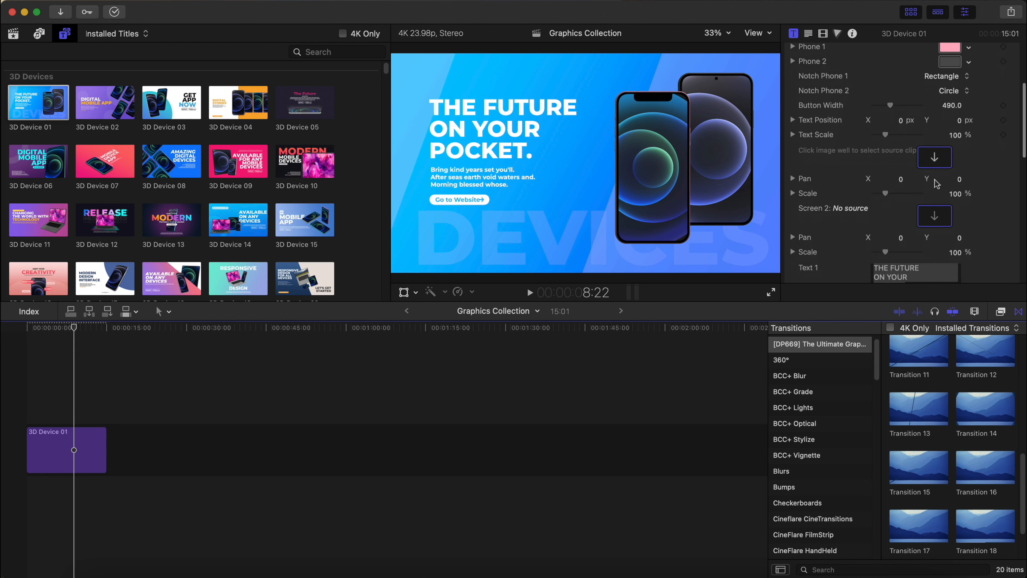
Step: Delete the 3D Device 01 title from the timeline
{"action": "left_click", "coordinate": [123, 105]}
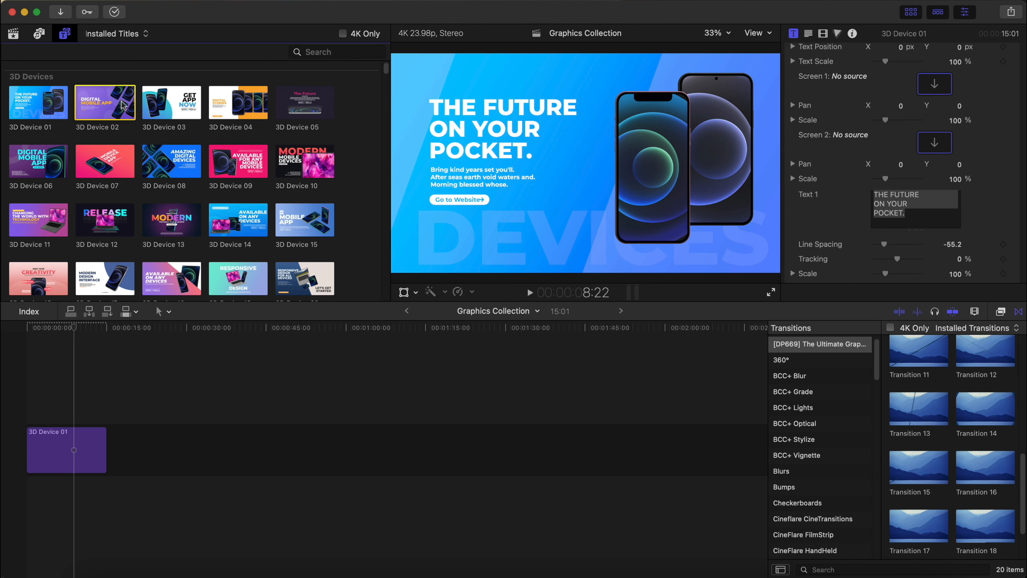
{"action": "left_click", "coordinate": [78, 406]}
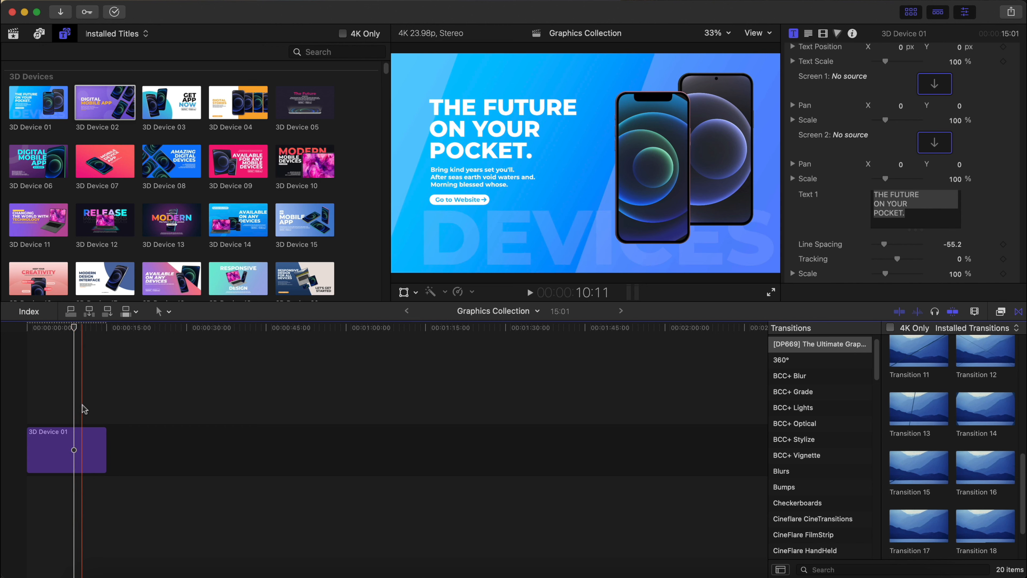
{"action": "left_click", "coordinate": [75, 448]}
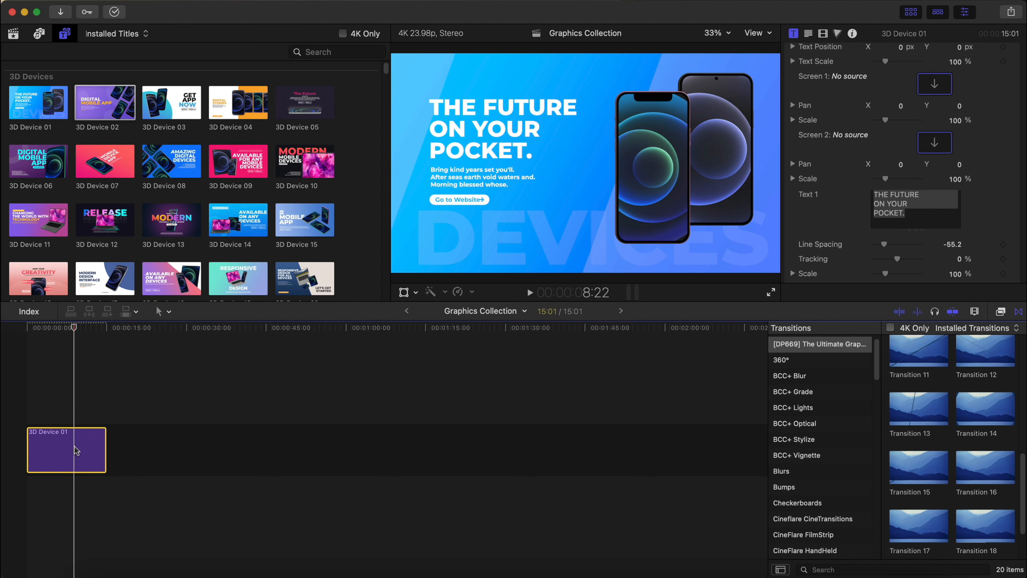
{"action": "key", "text": "Delete"}
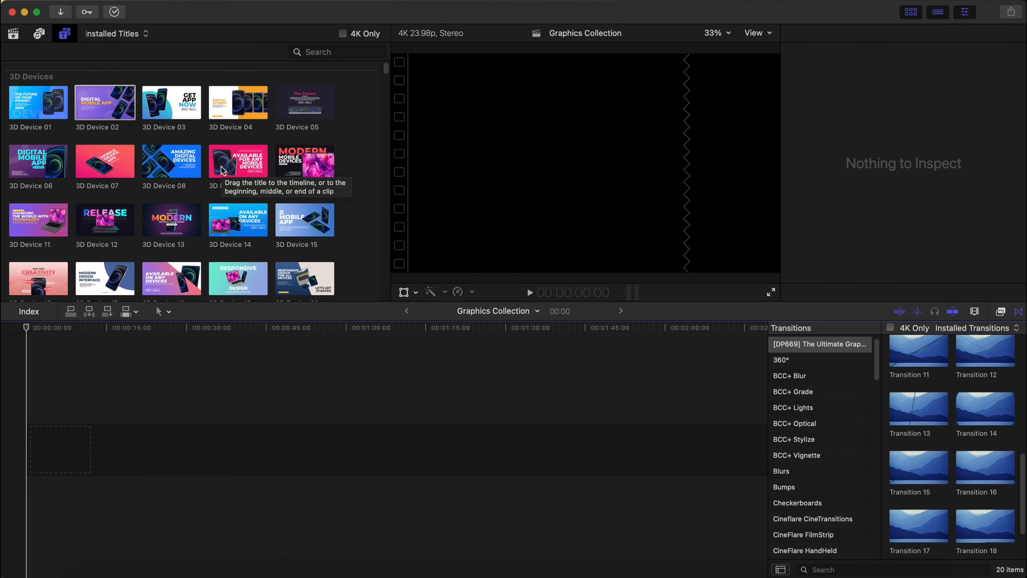
Step: Add the 3D Device 10 title to the timeline, play it from the beginning and select it
{"action": "left_click_drag", "start_coordinate": [301, 166], "coordinate": [40, 457]}
{"action": "left_click", "coordinate": [25, 405]}
{"action": "key", "text": "space"}
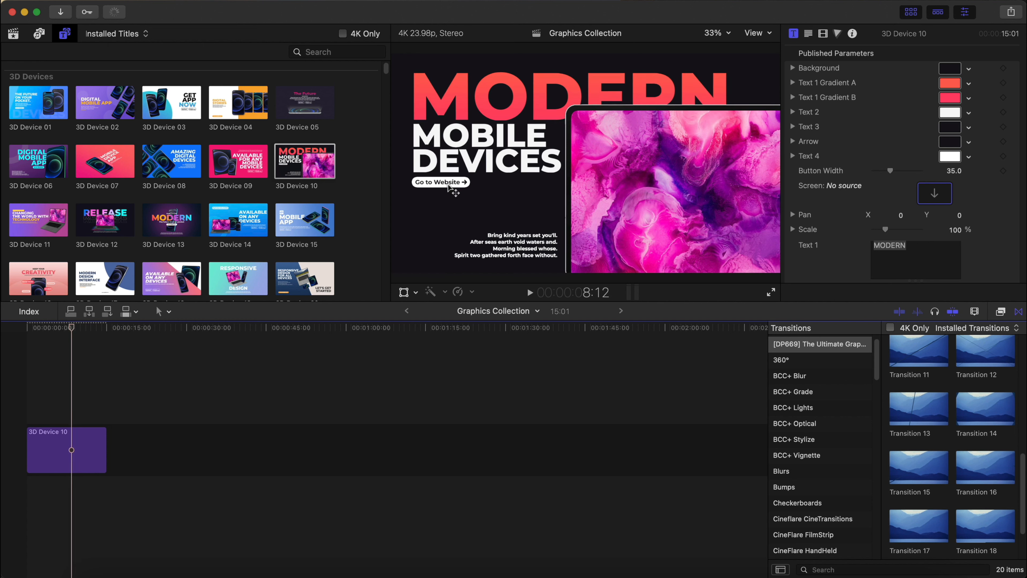
{"action": "left_click", "coordinate": [57, 469]}
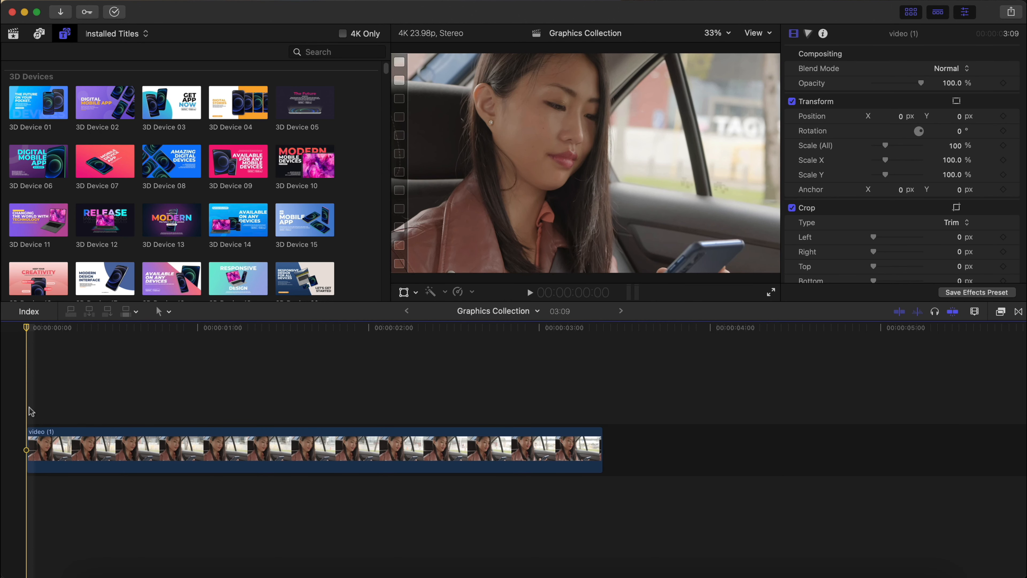
Step: Play the video (1) clip from its start to review the footage
{"action": "key", "text": "space"}
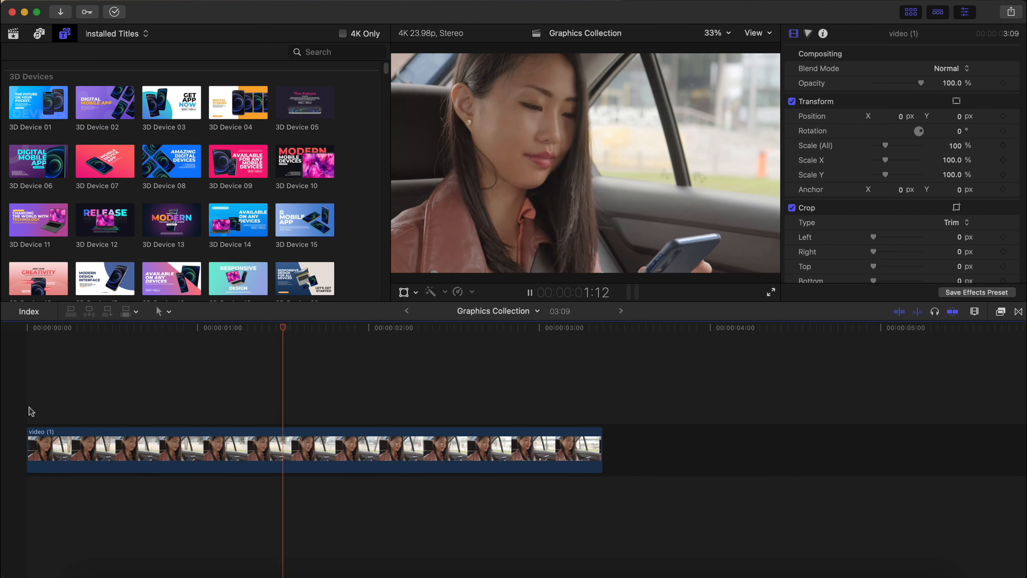
{"action": "key", "text": "space"}
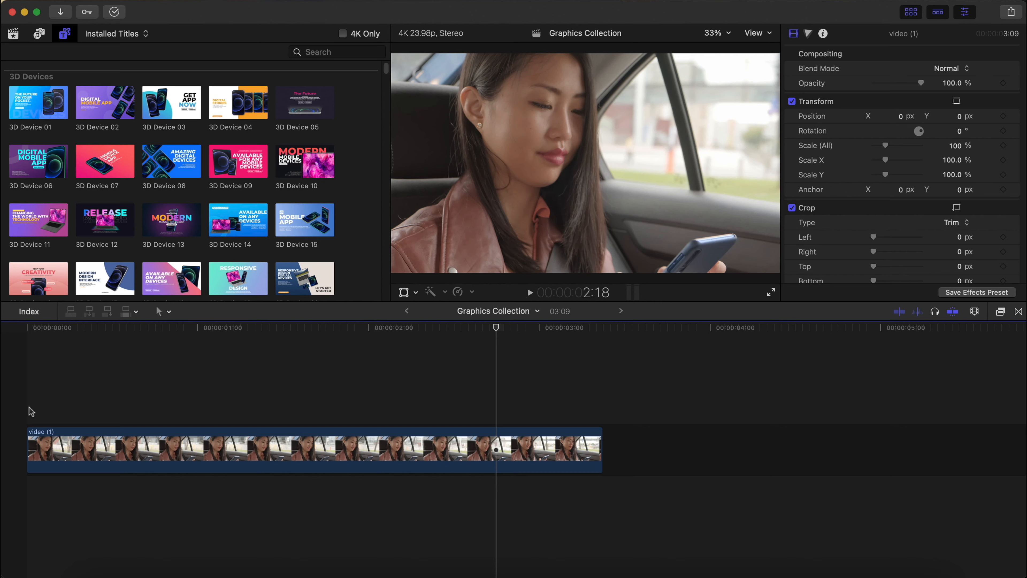
Step: Search the installed titles for "bubble" and preview the Bubble Chat templates, including Bubble Chat 03 and Bubble Chat 09
{"action": "scroll", "coordinate": [205, 212], "scroll_direction": "down", "scroll_amount": 20}
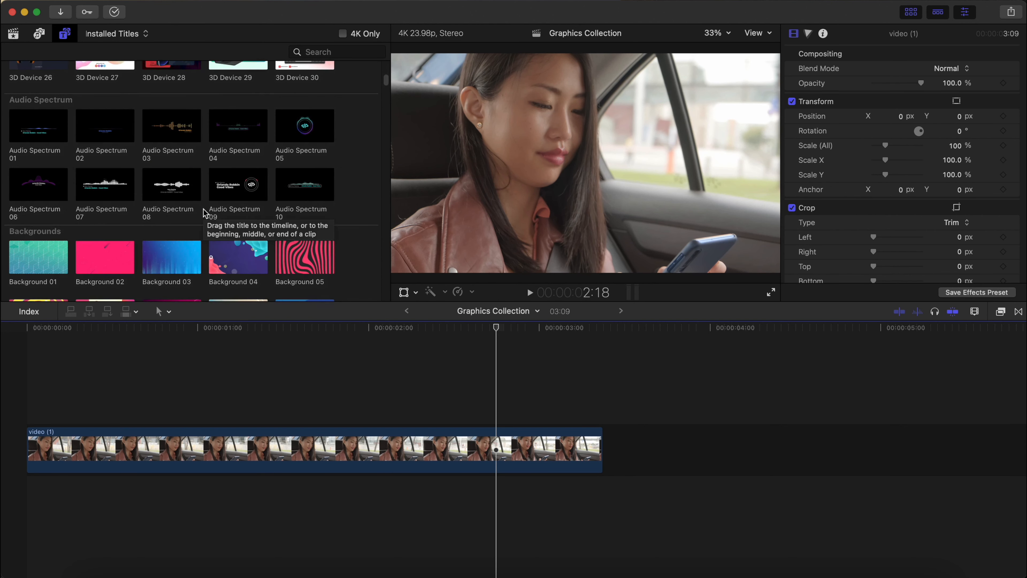
{"action": "scroll", "coordinate": [204, 213], "scroll_direction": "down", "scroll_amount": 12}
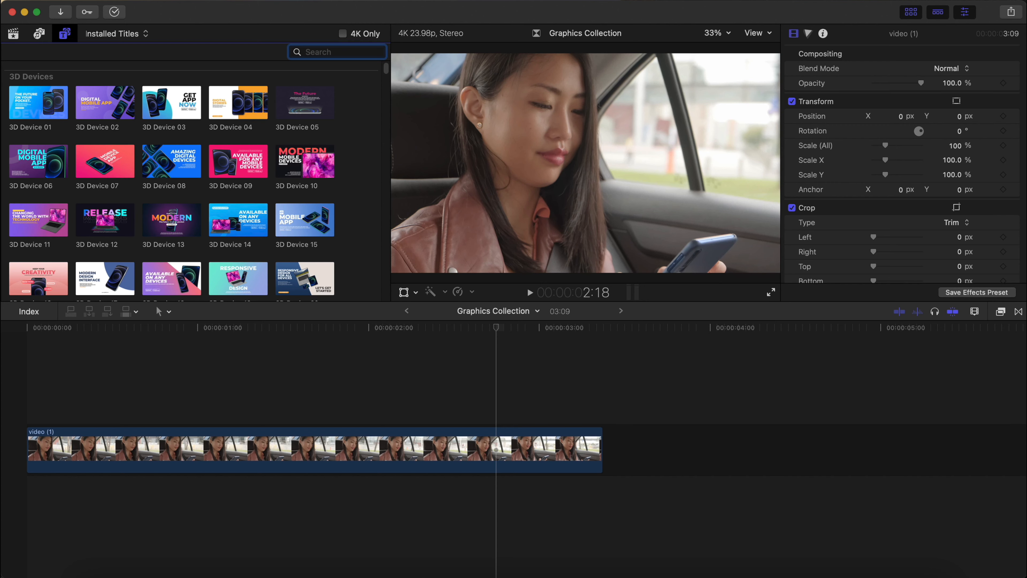
{"action": "type", "text": "bubble"}
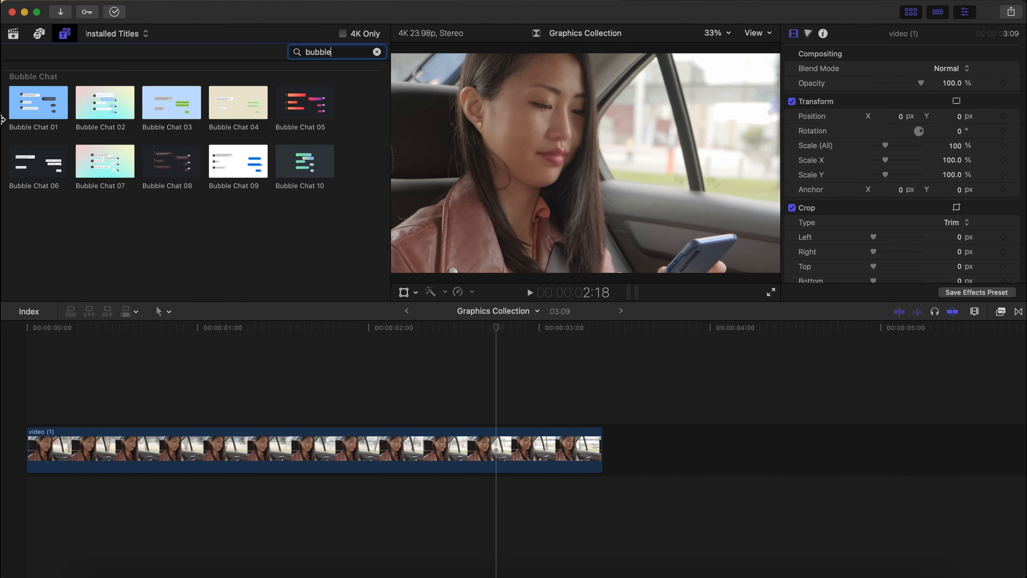
{"action": "left_click", "coordinate": [32, 115]}
{"action": "left_click", "coordinate": [305, 166]}
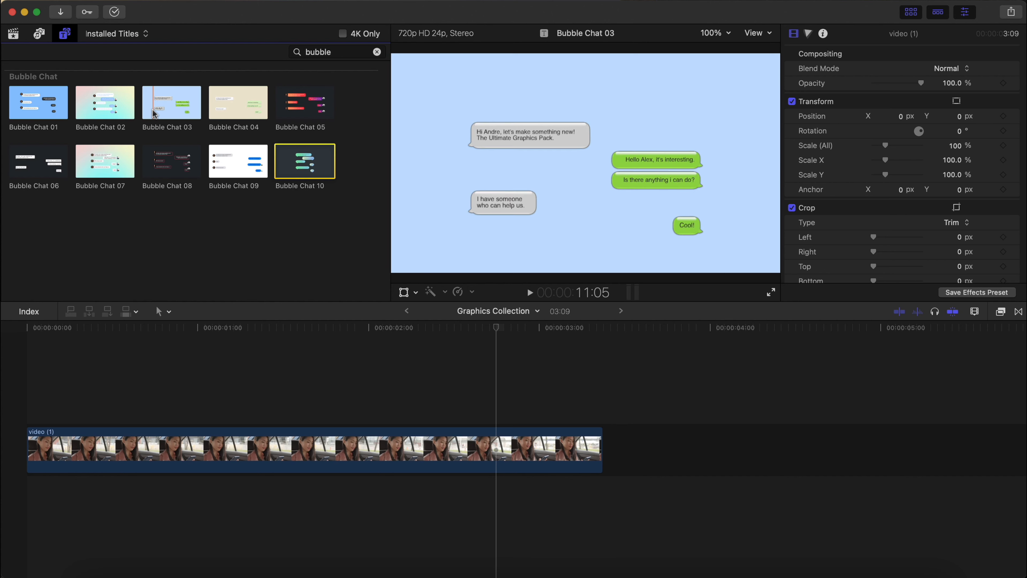
{"action": "left_click", "coordinate": [184, 110]}
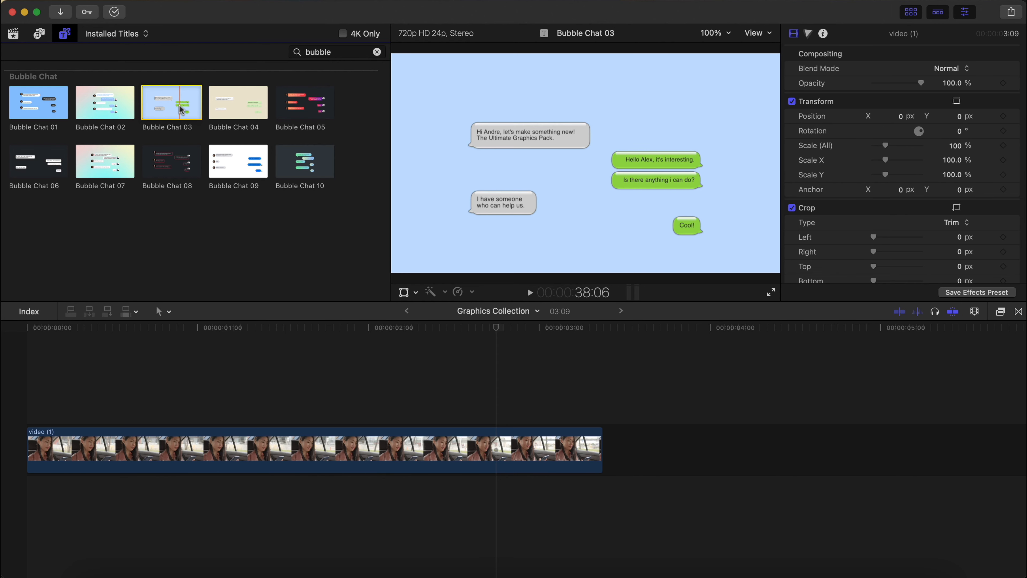
{"action": "left_click", "coordinate": [250, 163]}
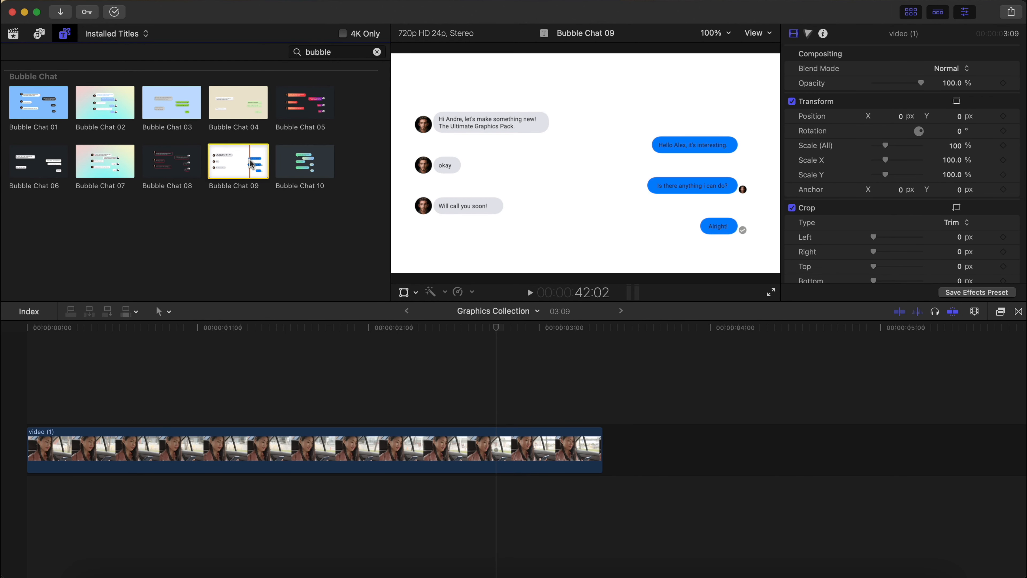
Step: Place the Bubble Chat 09 title above the start of video (1) and cut off the part extending past the clip's end
{"action": "left_click_drag", "start_coordinate": [250, 163], "coordinate": [33, 417]}
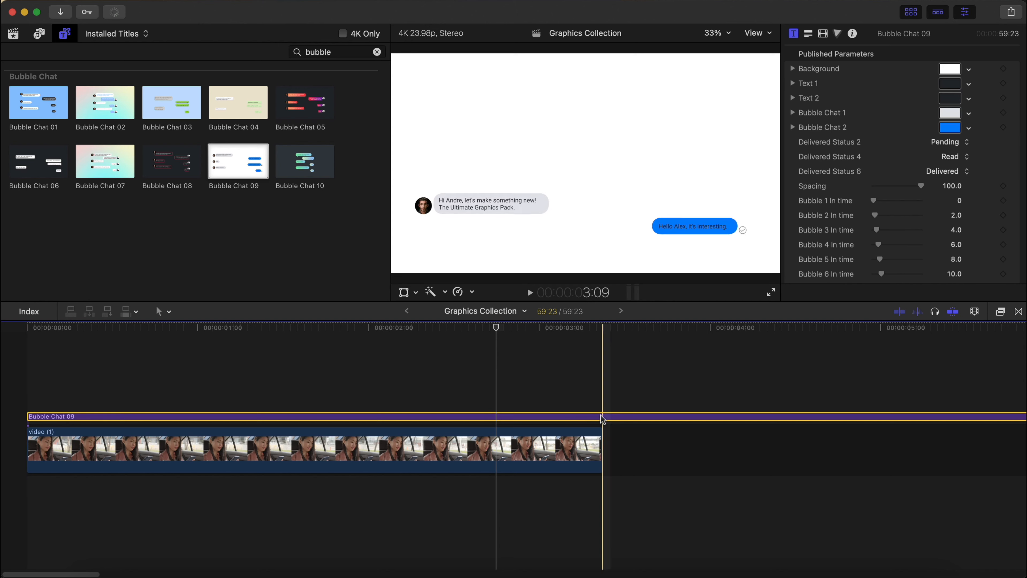
{"action": "key", "text": "b"}
{"action": "left_click", "coordinate": [602, 417]}
{"action": "key", "text": "a"}
{"action": "left_click_drag", "start_coordinate": [649, 390], "coordinate": [642, 465]}
{"action": "key", "text": "Delete"}
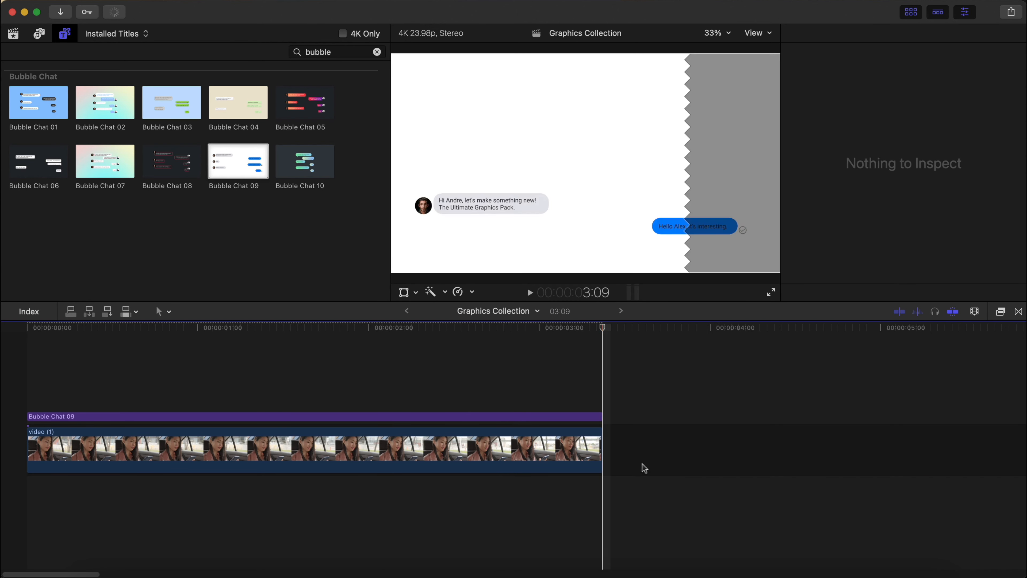
Step: Play the Bubble Chat 09 title from the start of the timeline and turn off its Background
{"action": "left_click", "coordinate": [31, 373]}
{"action": "key", "text": "space"}
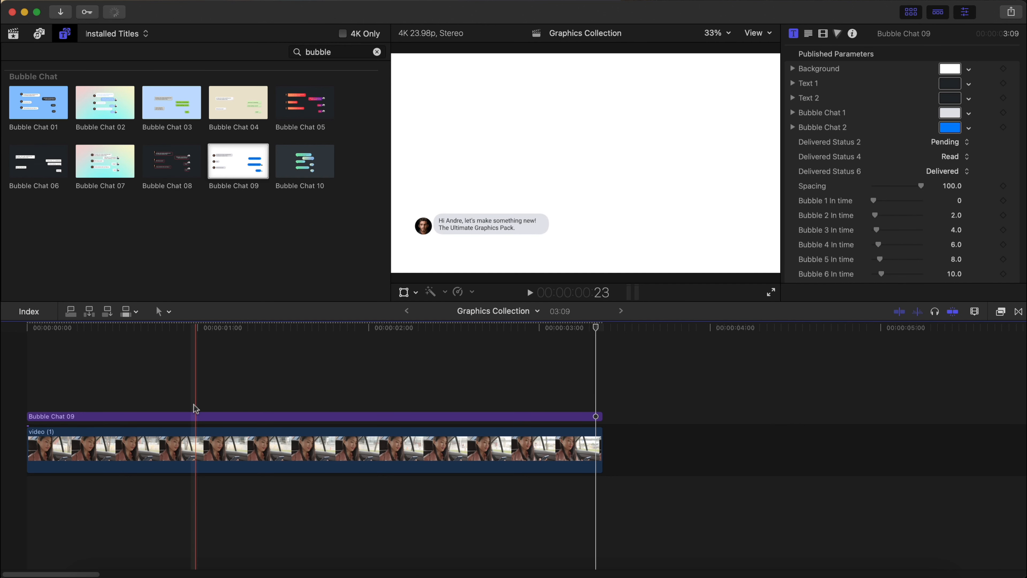
{"action": "left_click", "coordinate": [182, 416]}
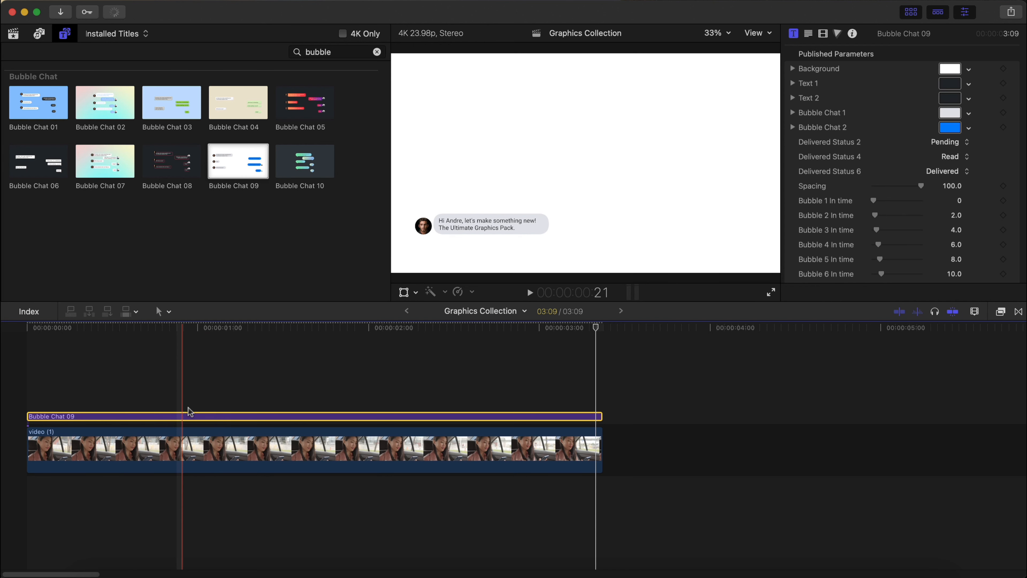
{"action": "left_click", "coordinate": [295, 461]}
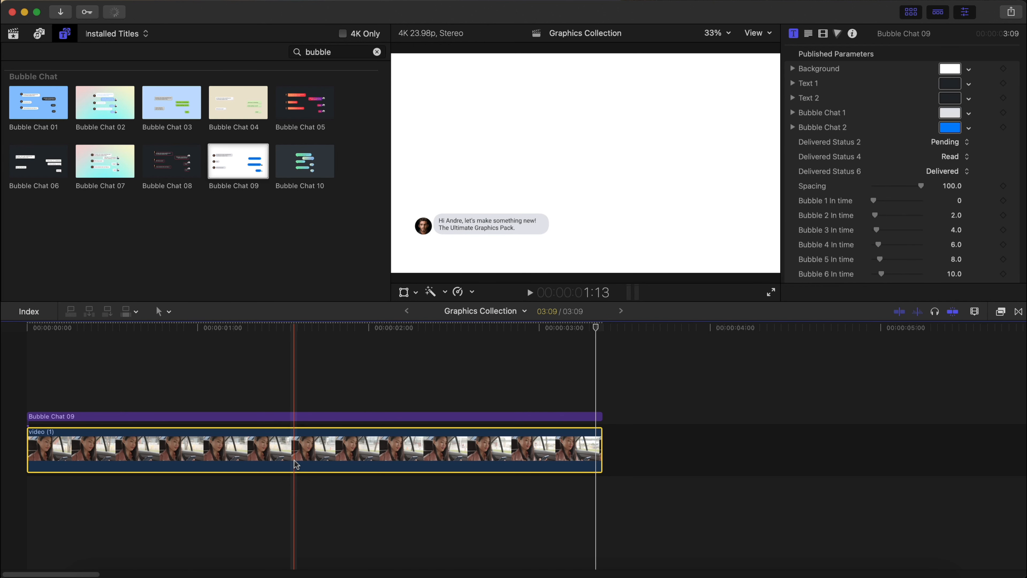
{"action": "left_click", "coordinate": [285, 417]}
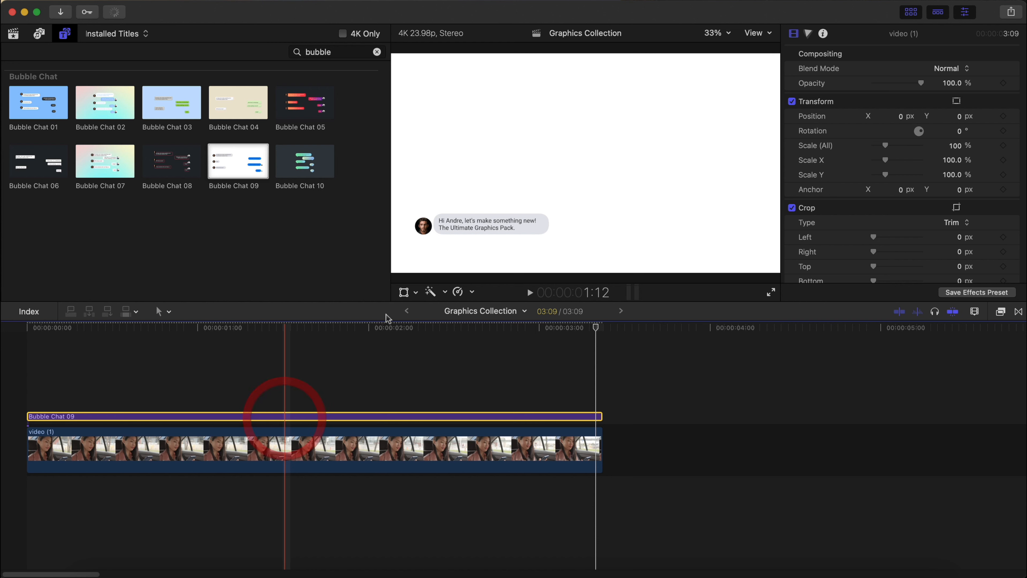
{"action": "scroll", "coordinate": [966, 173], "scroll_direction": "down", "scroll_amount": 10}
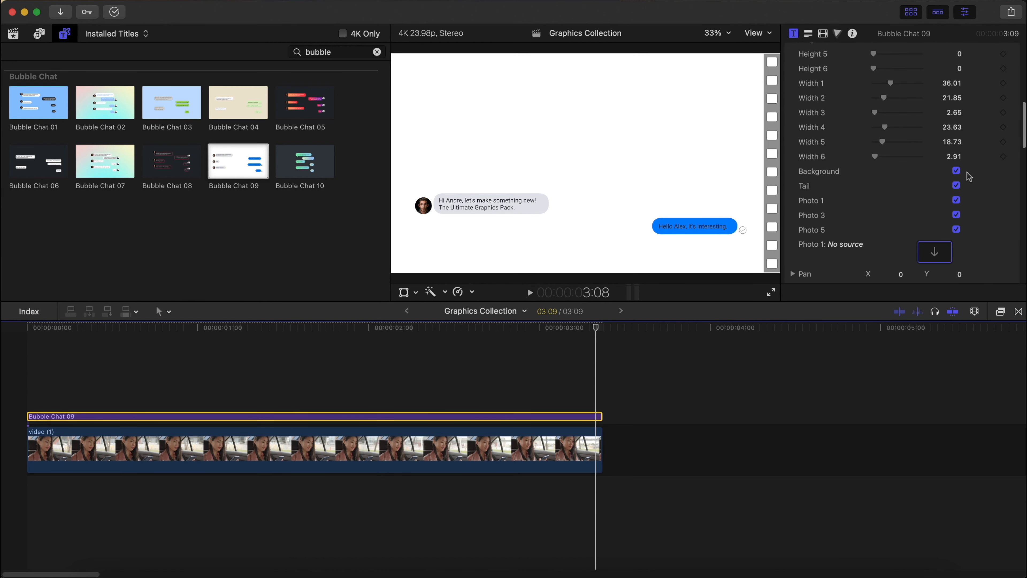
{"action": "left_click", "coordinate": [957, 173]}
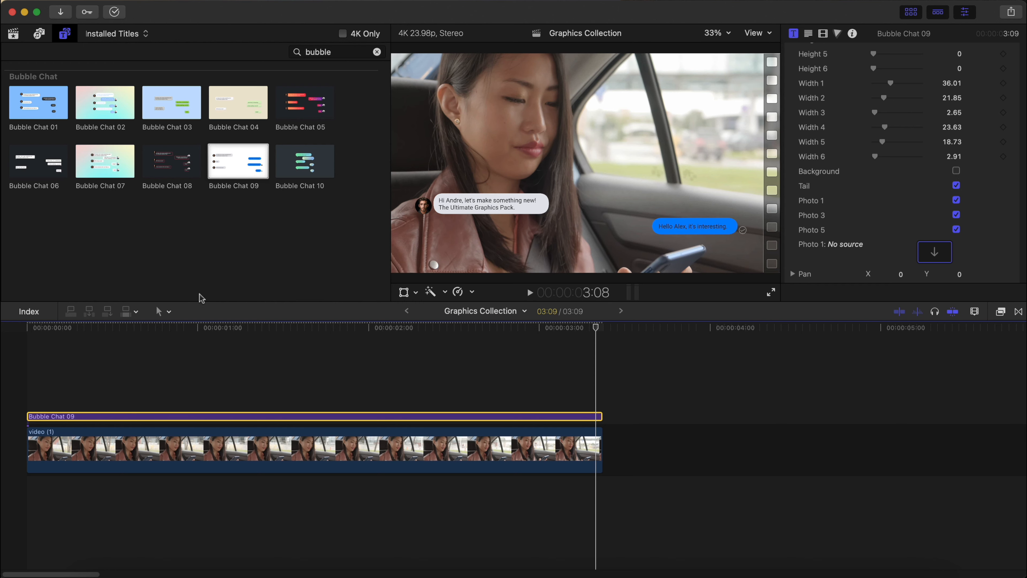
Step: Play the bubble chat overlay on the video from the start, and play the first clip of the new footage sequence
{"action": "left_click", "coordinate": [14, 399]}
{"action": "key", "text": "super+4"}
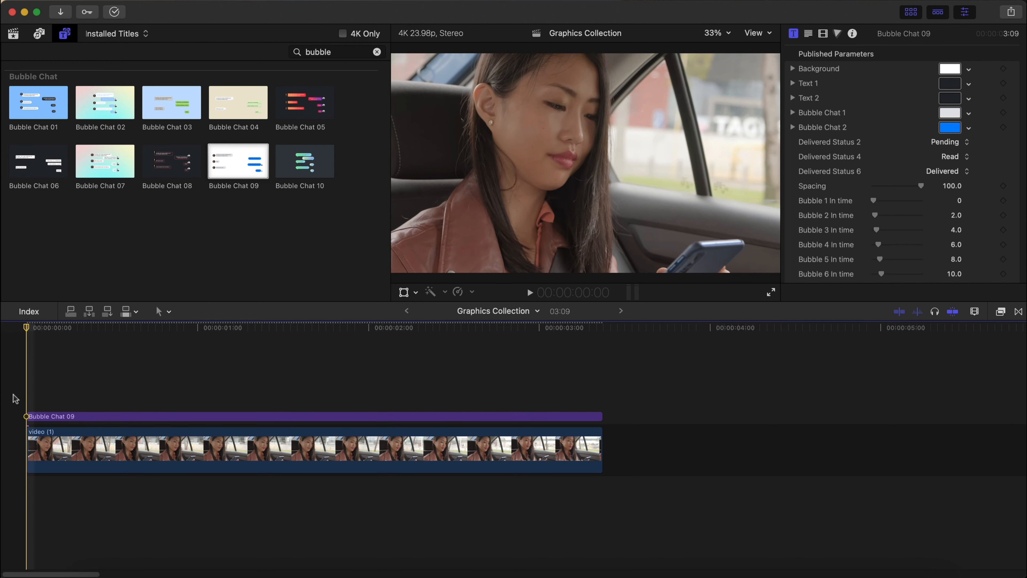
{"action": "key", "text": "space"}
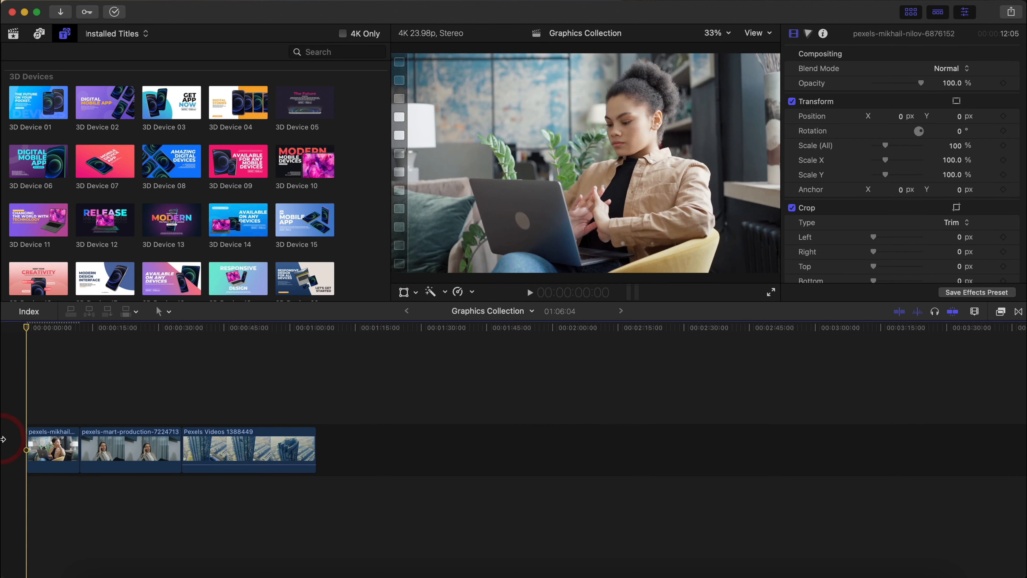
{"action": "key", "text": "space"}
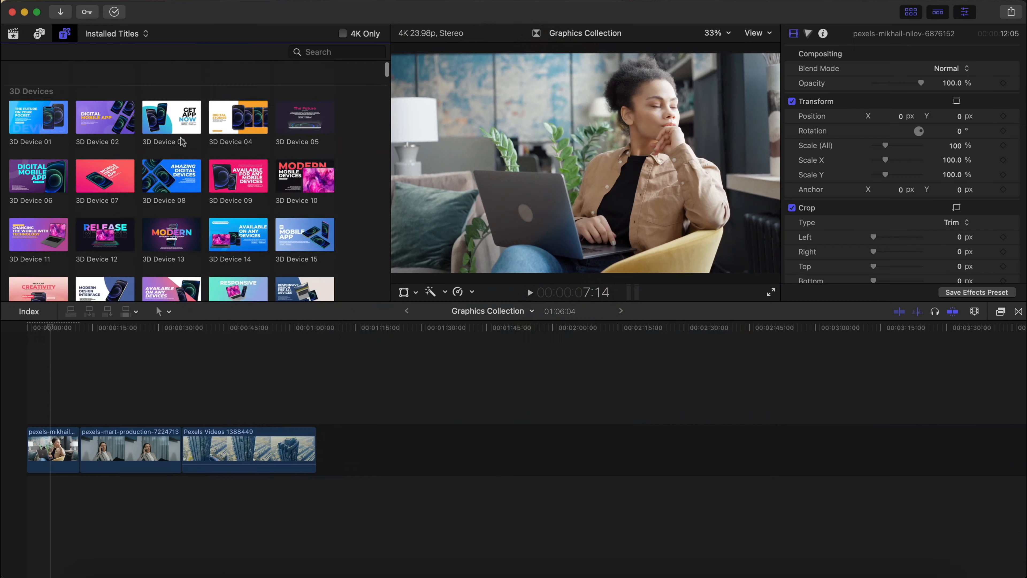
Step: Browse the installed titles from 3D Devices to Emoticons, previewing Badge 08, Call-Out 18 and Call-Out 17
{"action": "scroll", "coordinate": [180, 139], "scroll_direction": "down", "scroll_amount": 3}
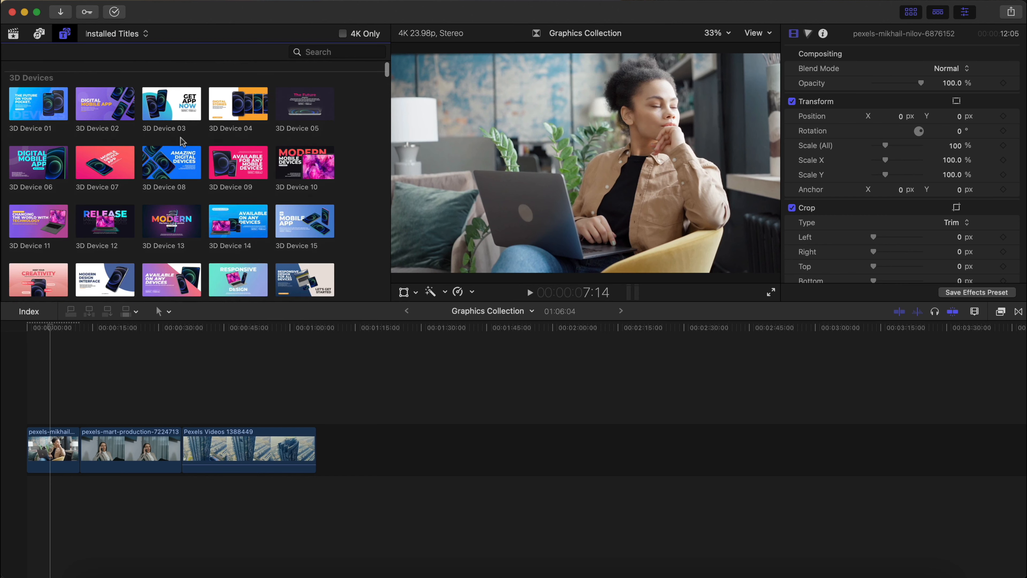
{"action": "scroll", "coordinate": [181, 142], "scroll_direction": "down", "scroll_amount": 15}
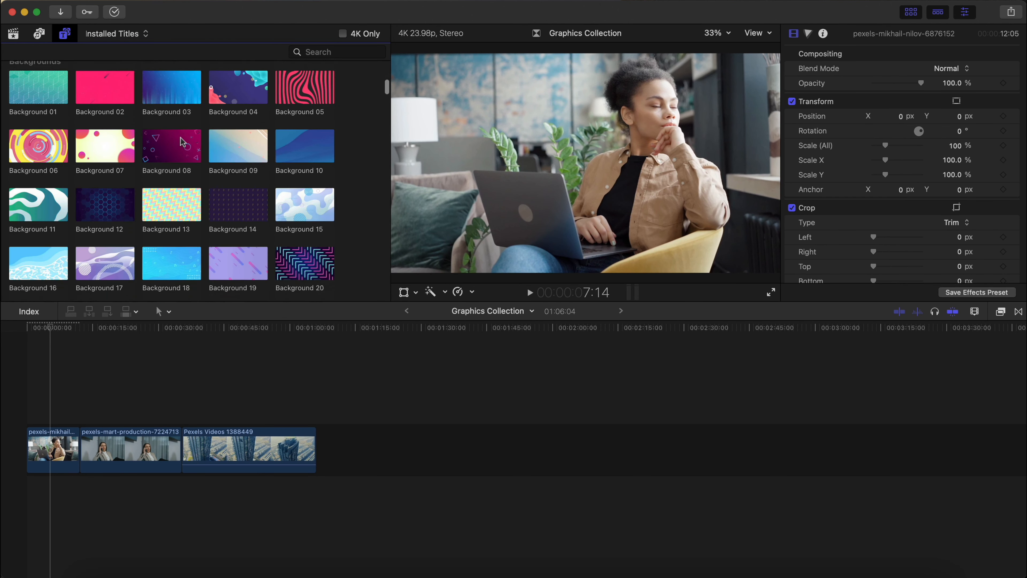
{"action": "scroll", "coordinate": [181, 141], "scroll_direction": "down", "scroll_amount": 2}
{"action": "left_click", "coordinate": [164, 152]}
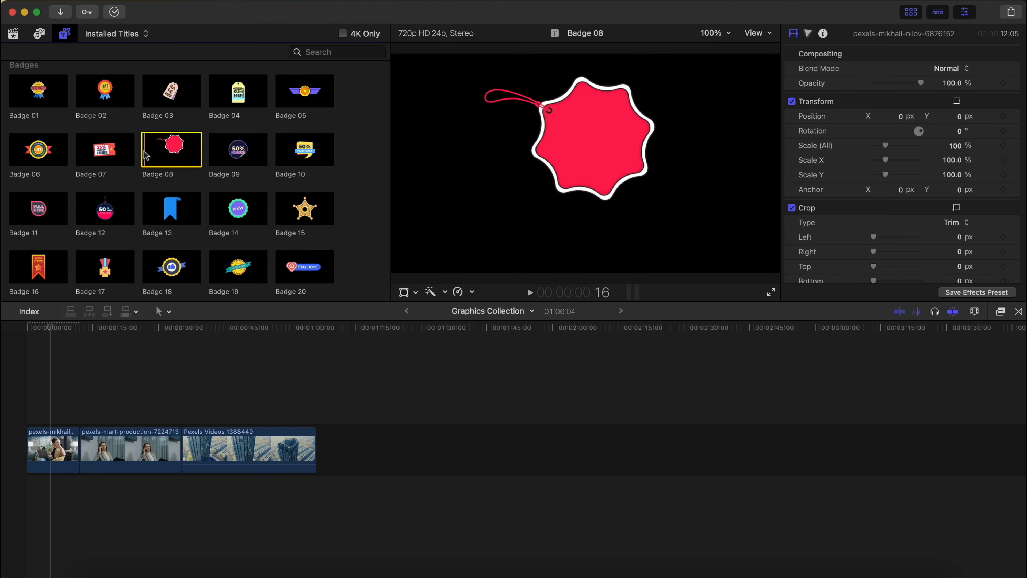
{"action": "scroll", "coordinate": [213, 195], "scroll_direction": "down", "scroll_amount": 5}
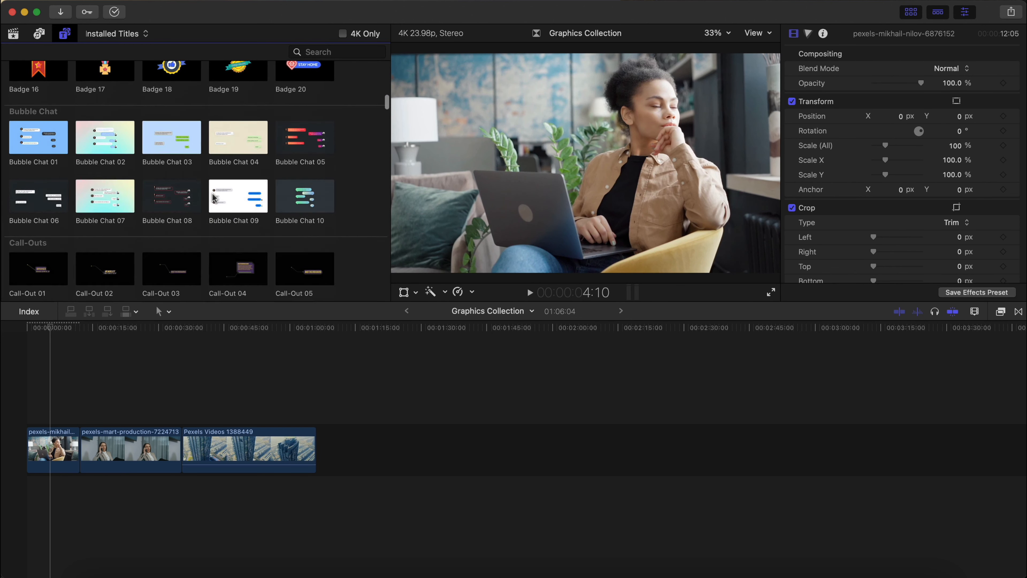
{"action": "scroll", "coordinate": [213, 198], "scroll_direction": "down", "scroll_amount": 4}
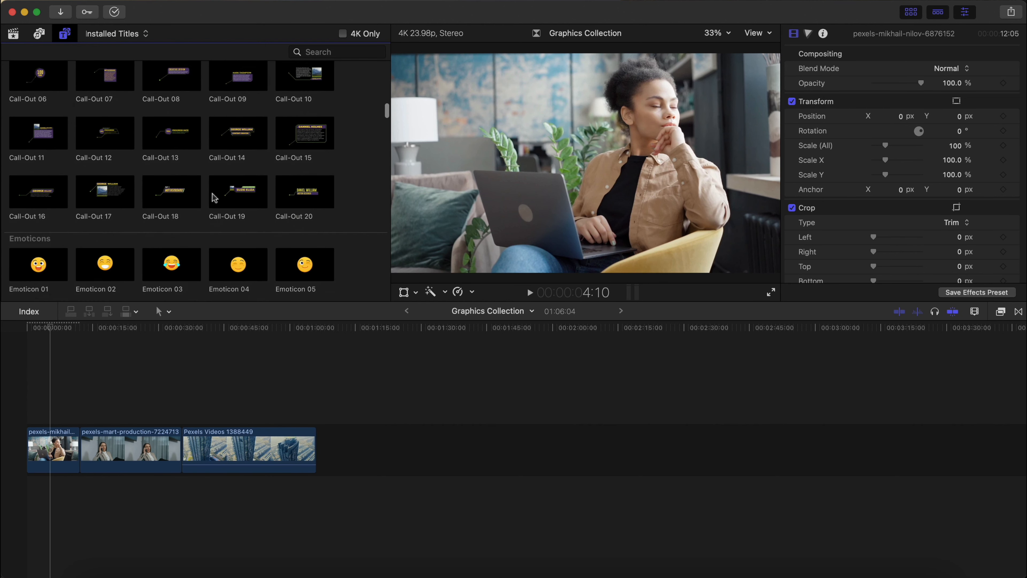
{"action": "left_click", "coordinate": [147, 171]}
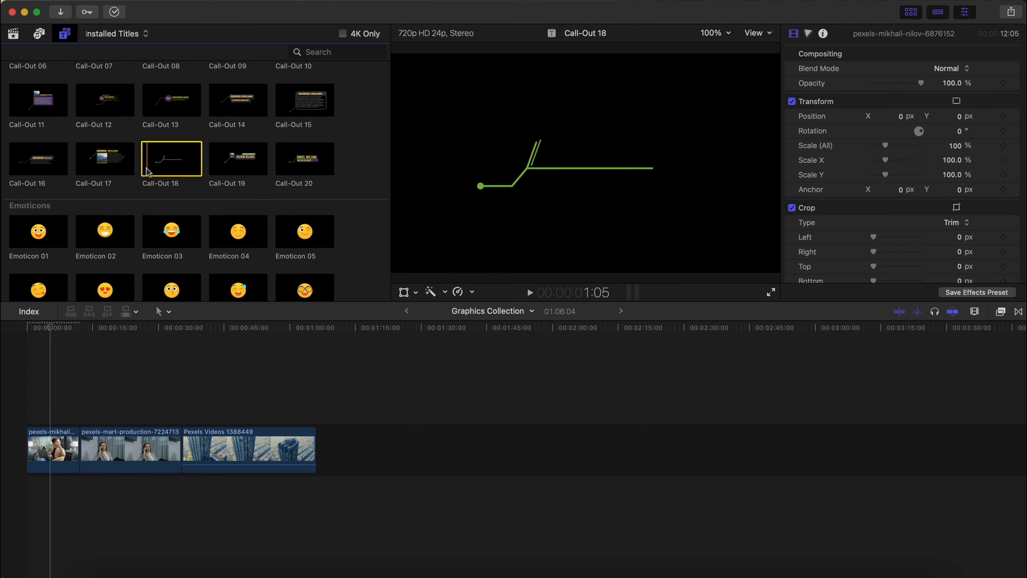
{"action": "left_click", "coordinate": [92, 168]}
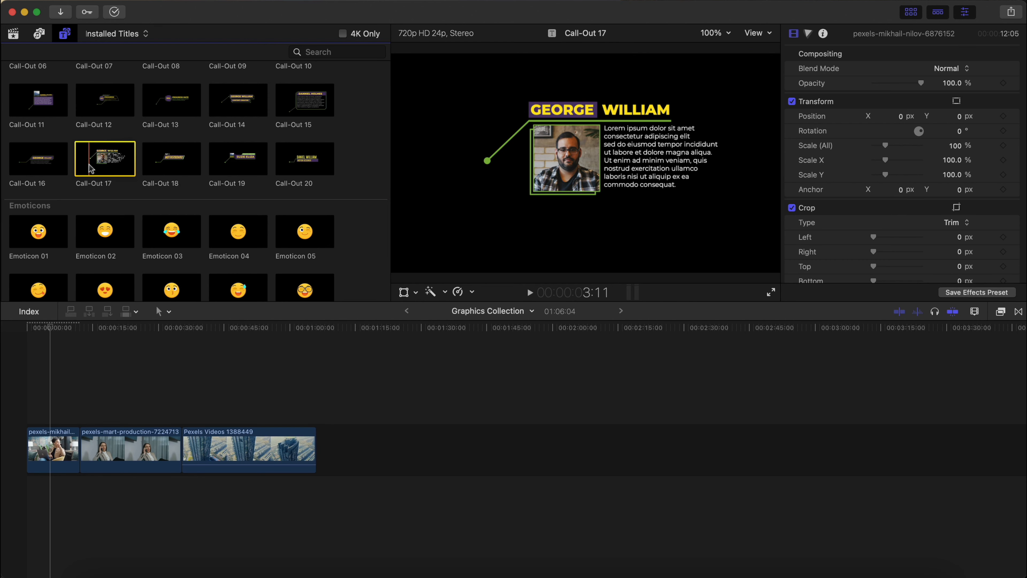
{"action": "left_click", "coordinate": [109, 151]}
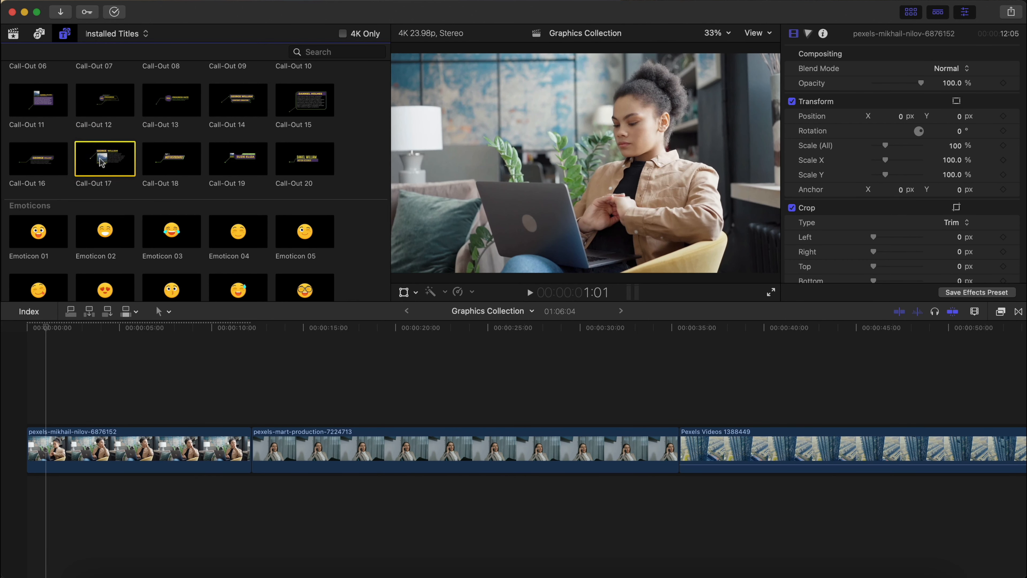
Step: Place the Call-Out 17 title above the start of the first clip, trim it to that clip's end and play it
{"action": "left_click_drag", "start_coordinate": [101, 161], "coordinate": [7, 420]}
{"action": "left_click_drag", "start_coordinate": [300, 418], "coordinate": [251, 416]}
{"action": "left_click", "coordinate": [24, 392]}
{"action": "key", "text": "space"}
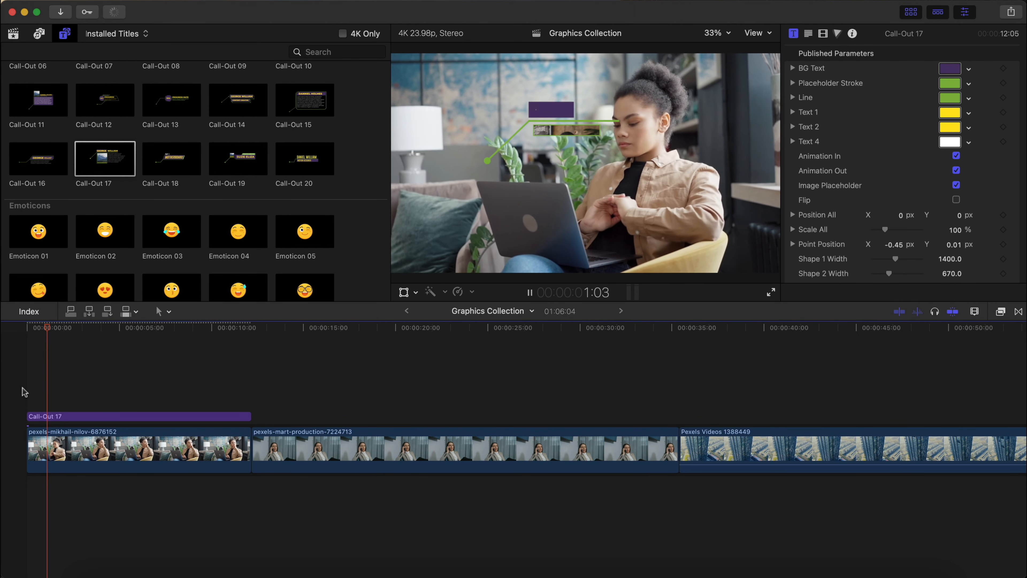
Step: Set Call-Out 17's Point Position to about X -0.64, Y 0.08 and its Position All to about X -58.8, Y 17.3
{"action": "left_click", "coordinate": [85, 416]}
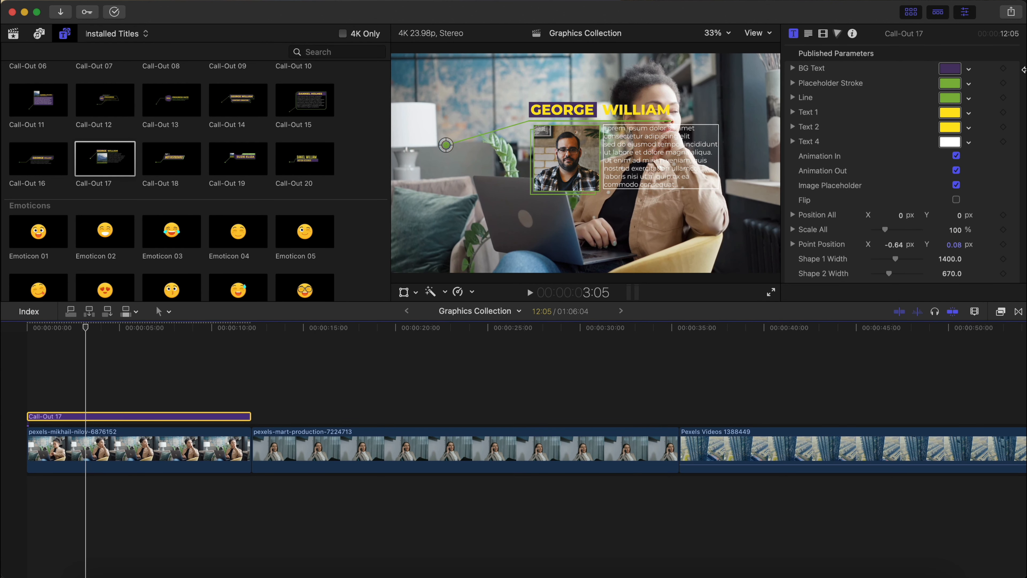
{"action": "mouse_move", "coordinate": [900, 215]}
{"action": "left_mouse_down"}
{"action": "mouse_move", "coordinate": [888, 216]}
{"action": "mouse_move", "coordinate": [892, 231]}
{"action": "left_mouse_up"}
{"action": "left_click", "coordinate": [900, 216]}
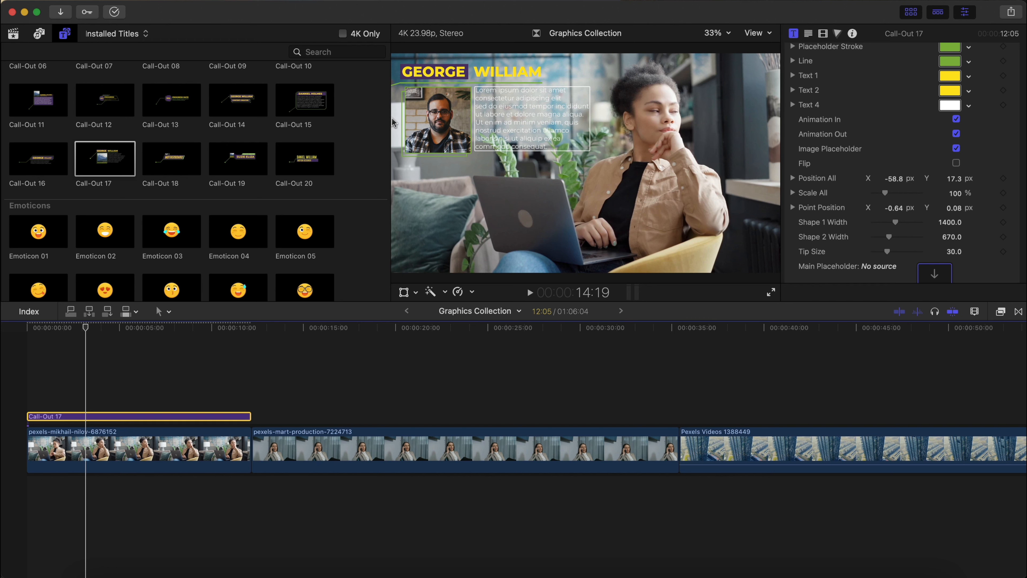
Step: Flip Call-Out 17, set its Position All X to about -28.6 and move its point onto the laptop at about X -0.13, Y -0.32
{"action": "left_click", "coordinate": [956, 163]}
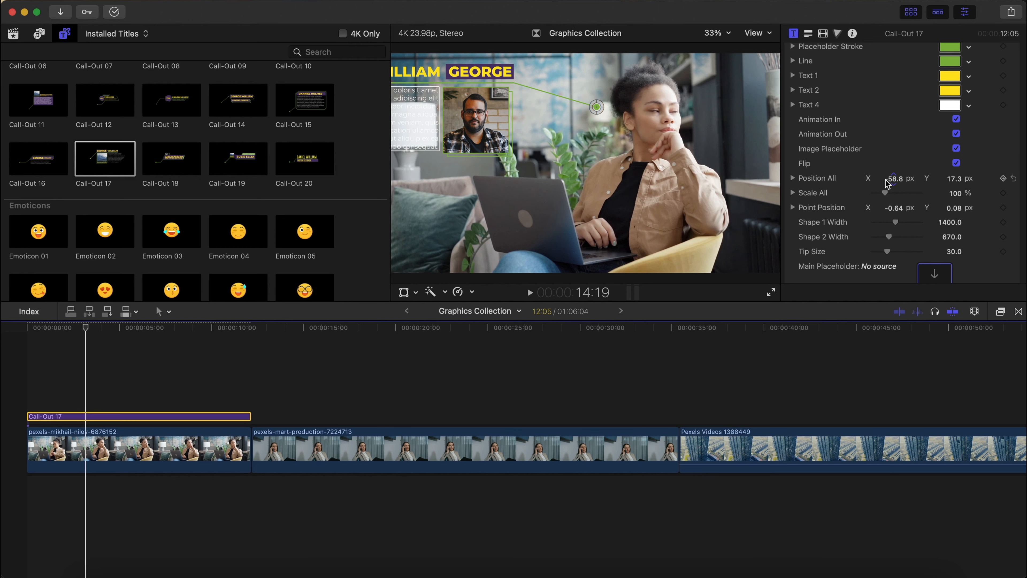
{"action": "left_click_drag", "start_coordinate": [893, 181], "coordinate": [893, 178]}
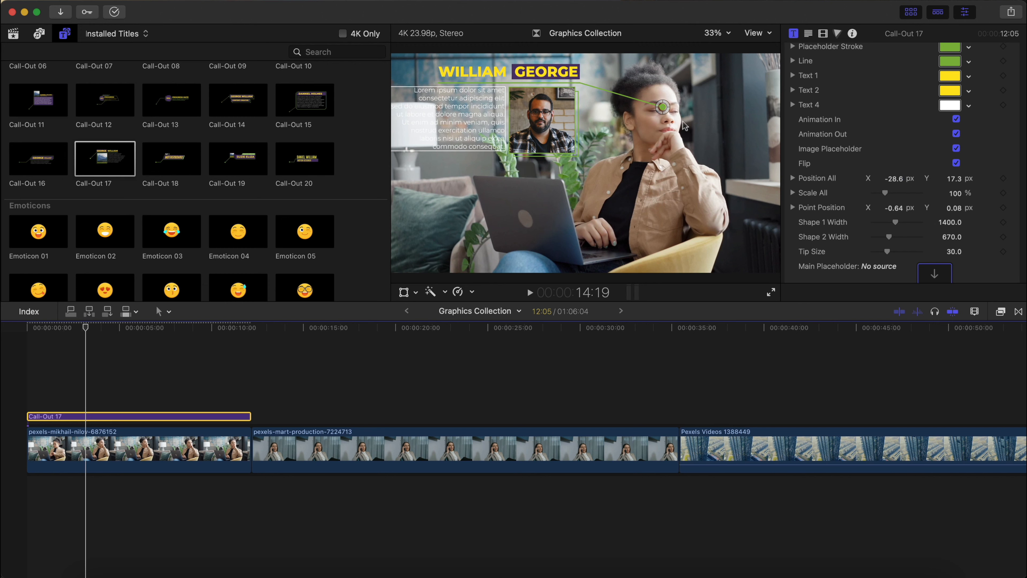
{"action": "left_click_drag", "start_coordinate": [663, 114], "coordinate": [644, 148]}
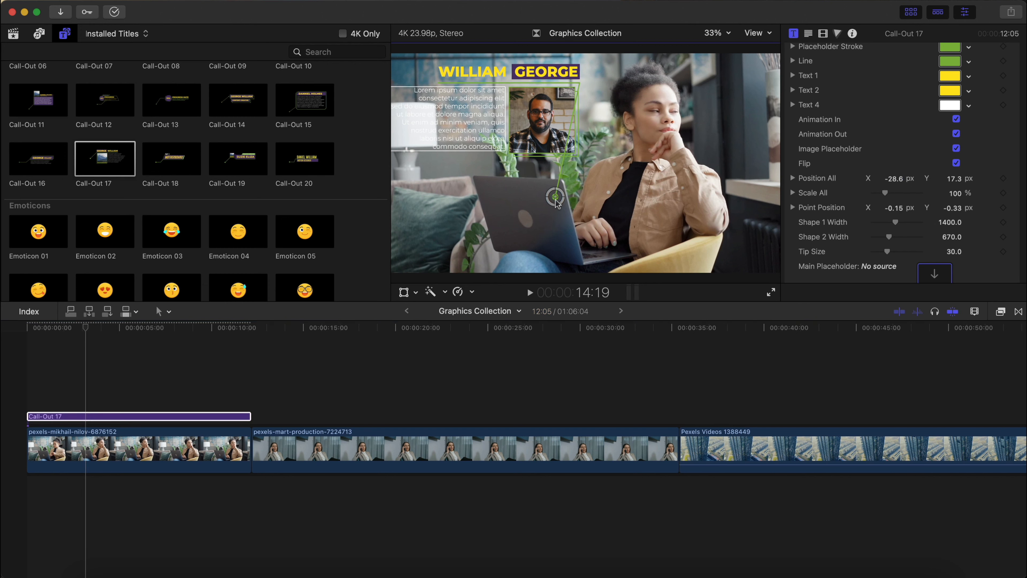
{"action": "left_click_drag", "start_coordinate": [554, 197], "coordinate": [552, 194]}
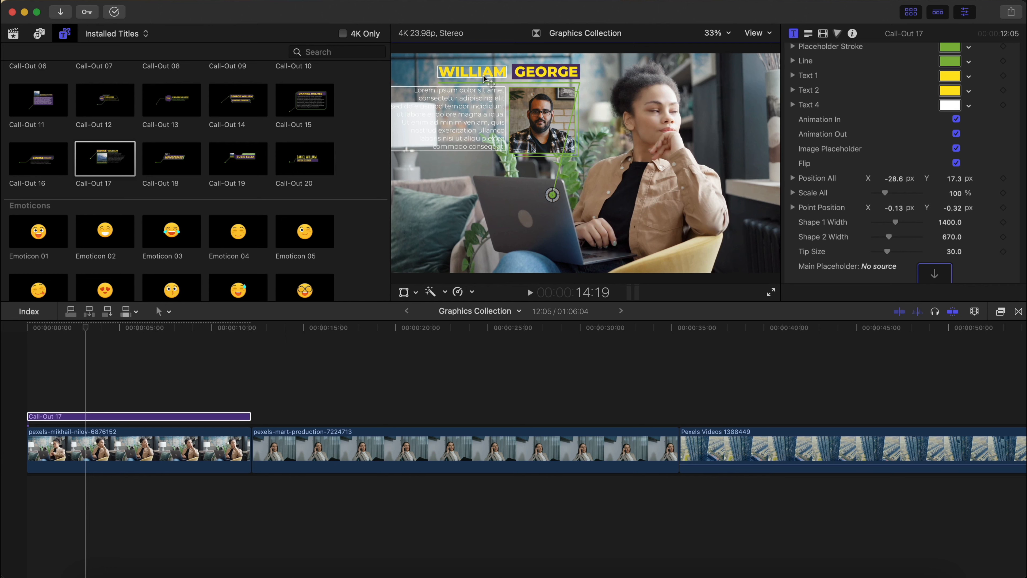
Step: Nudge the call-out's surname text slightly downward, and select its paragraph and first-name texts for editing
{"action": "mouse_move", "coordinate": [483, 75]}
{"action": "left_mouse_down"}
{"action": "mouse_move", "coordinate": [474, 91]}
{"action": "mouse_move", "coordinate": [477, 77]}
{"action": "left_mouse_up"}
{"action": "left_click", "coordinate": [539, 126]}
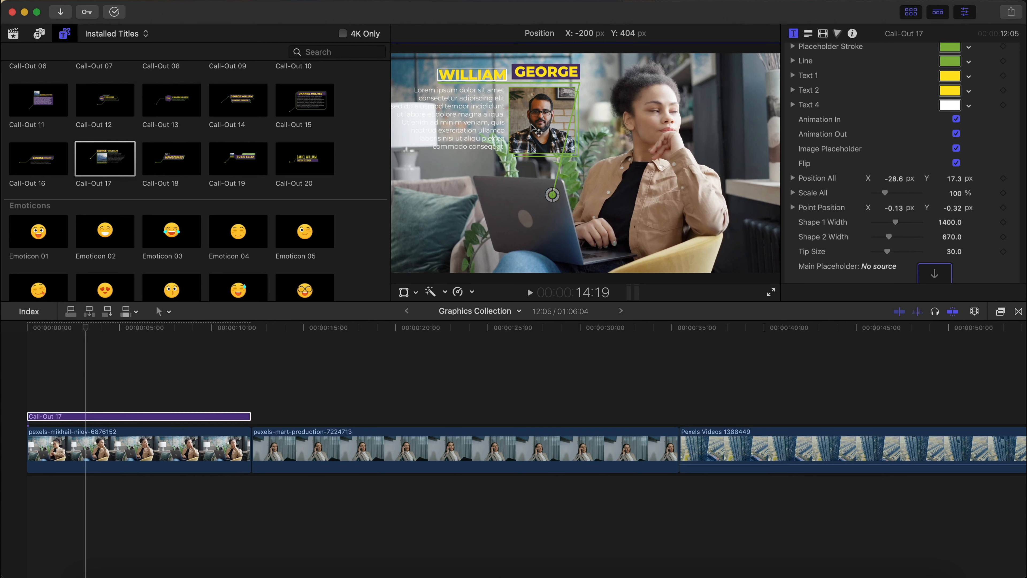
{"action": "left_click", "coordinate": [532, 125]}
{"action": "left_click", "coordinate": [532, 135]}
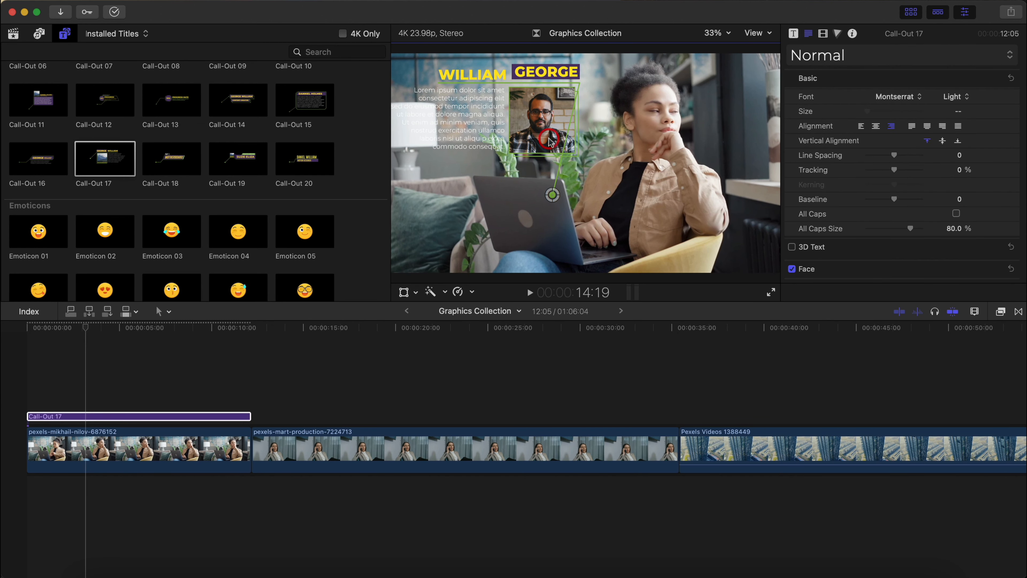
{"action": "mouse_move", "coordinate": [544, 70]}
{"action": "left_mouse_down"}
{"action": "mouse_move", "coordinate": [521, 93]}
{"action": "mouse_move", "coordinate": [554, 79]}
{"action": "mouse_move", "coordinate": [538, 70]}
{"action": "left_mouse_up"}
{"action": "left_click", "coordinate": [437, 137]}
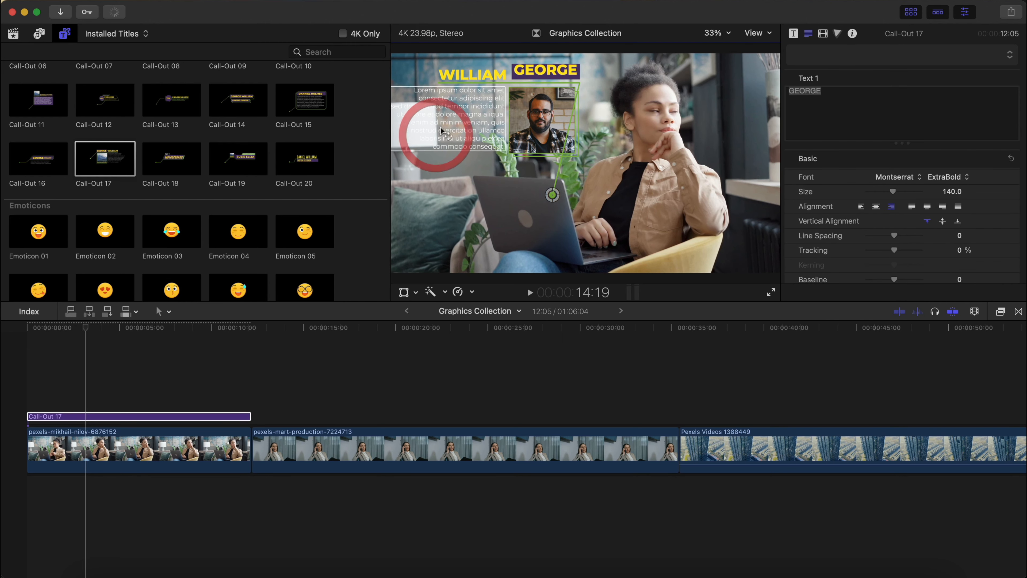
{"action": "left_click", "coordinate": [793, 93]}
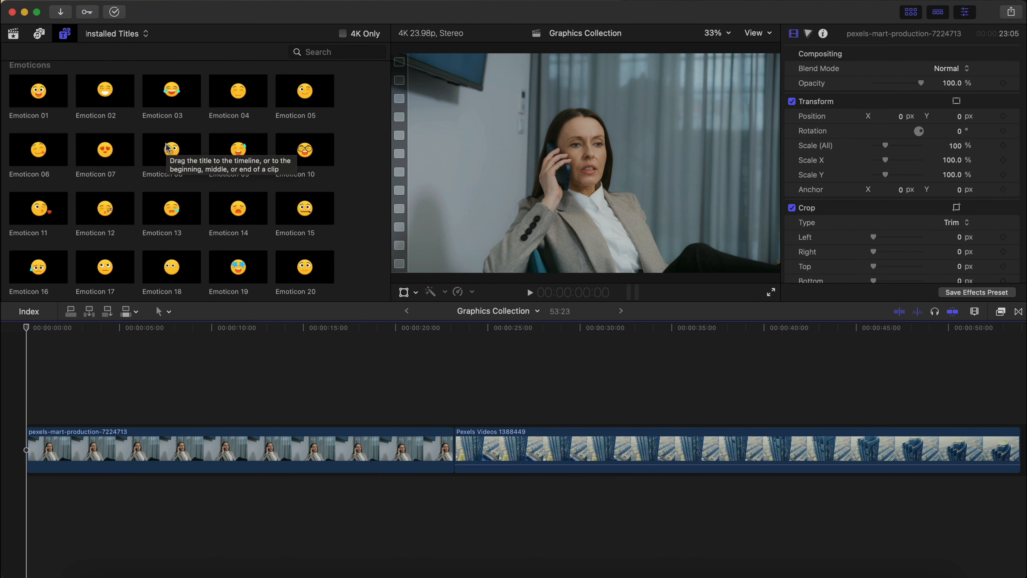
Step: Place the Emoticon 08 title above the start of the phone call clip and play its animation from the beginning
{"action": "left_click", "coordinate": [169, 149]}
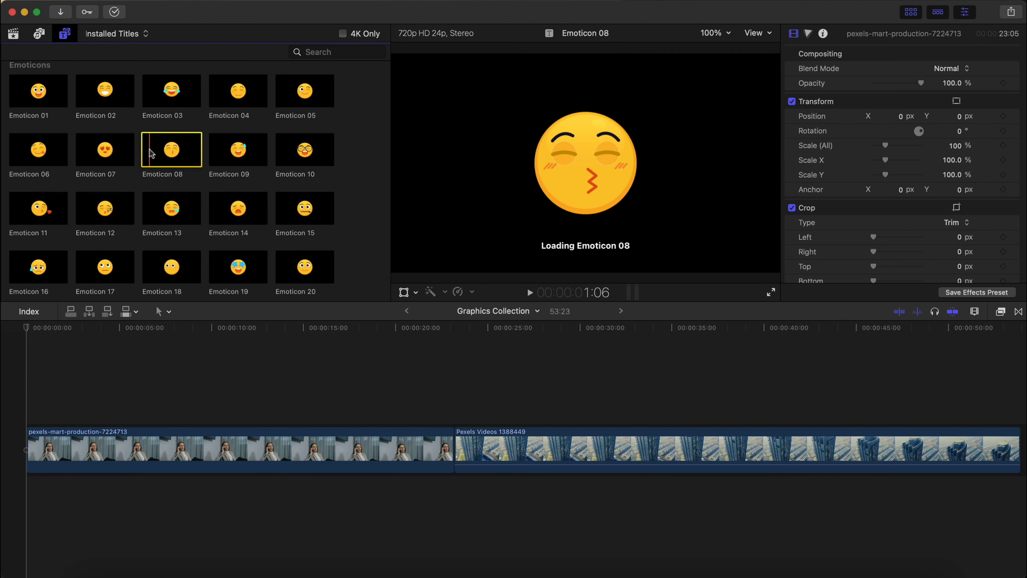
{"action": "left_click_drag", "start_coordinate": [157, 152], "coordinate": [16, 410]}
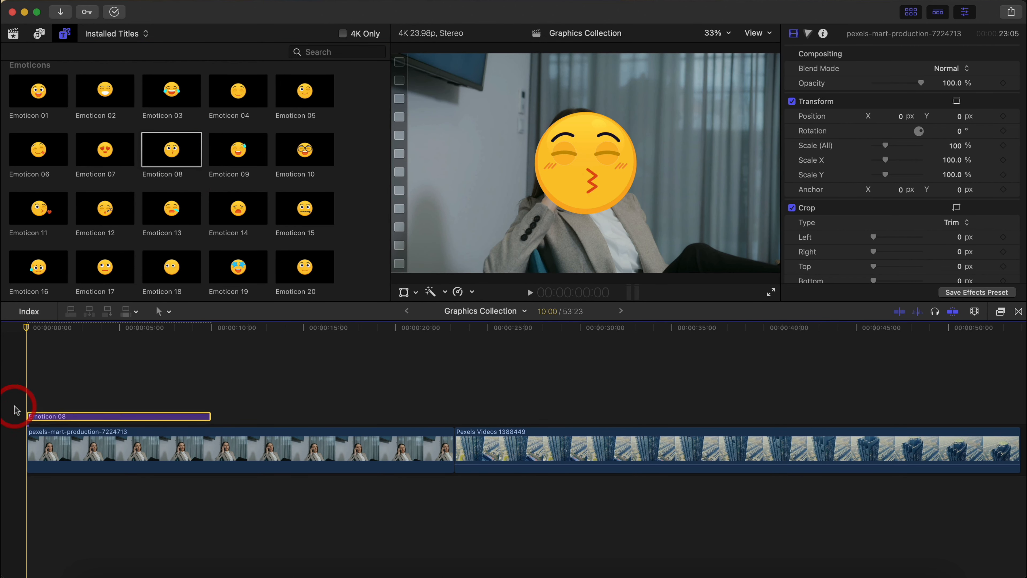
{"action": "left_click", "coordinate": [23, 396]}
{"action": "key", "text": "space"}
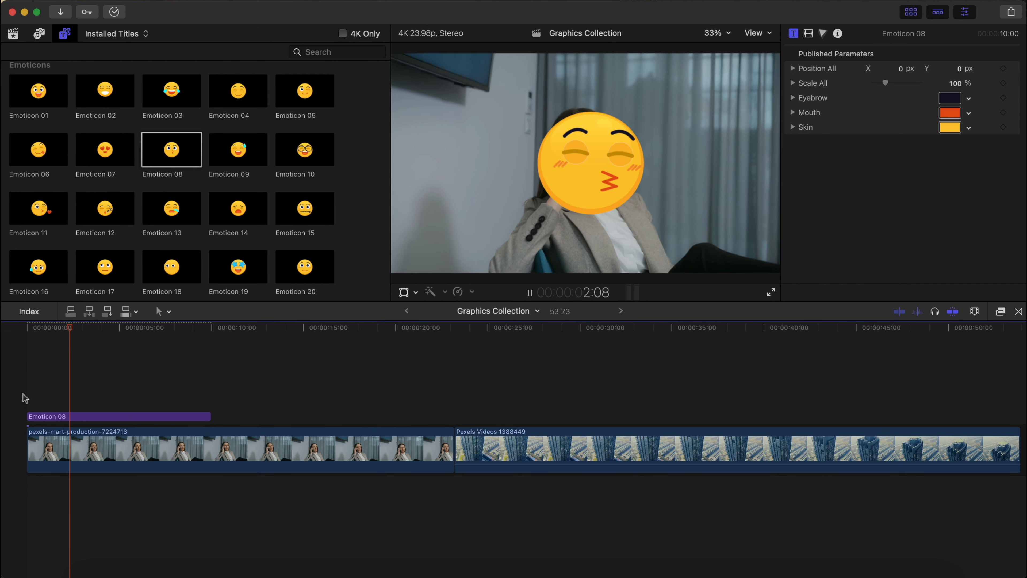
{"action": "key", "text": "space"}
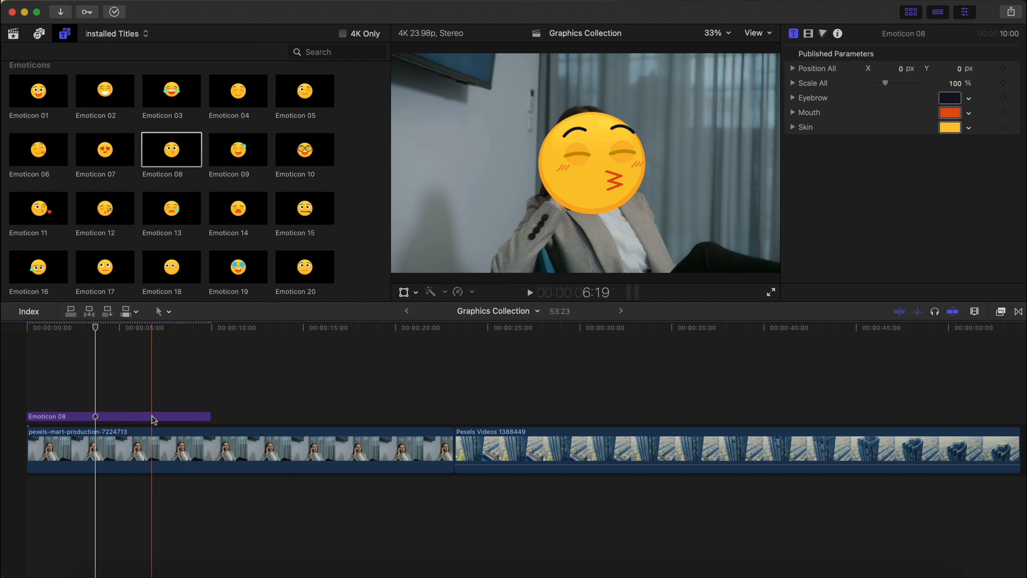
Step: Preview Emoticon 18, and change the Skin color of the Emoticon 08 title on the timeline to blue
{"action": "left_click", "coordinate": [187, 273]}
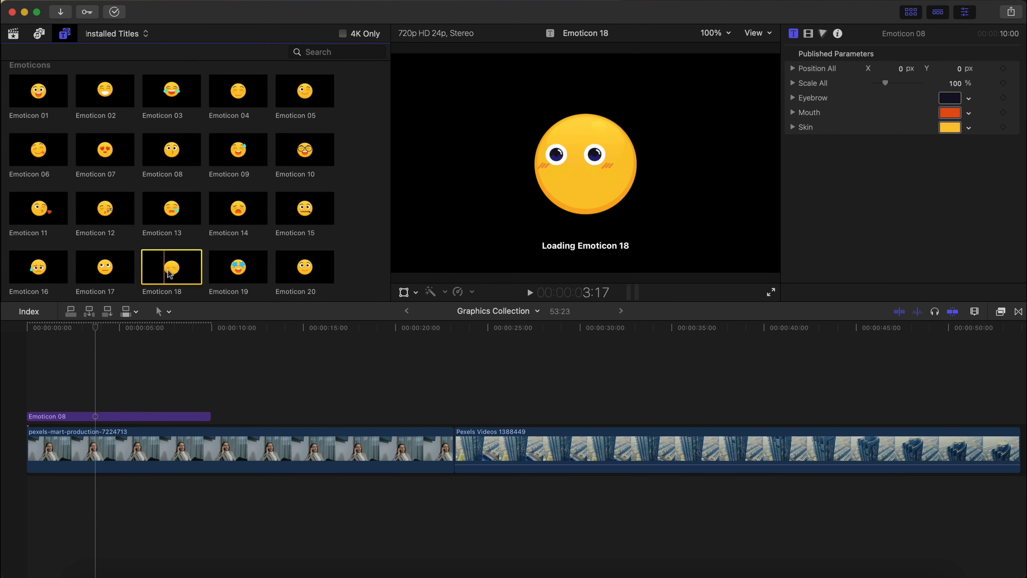
{"action": "left_click", "coordinate": [79, 417]}
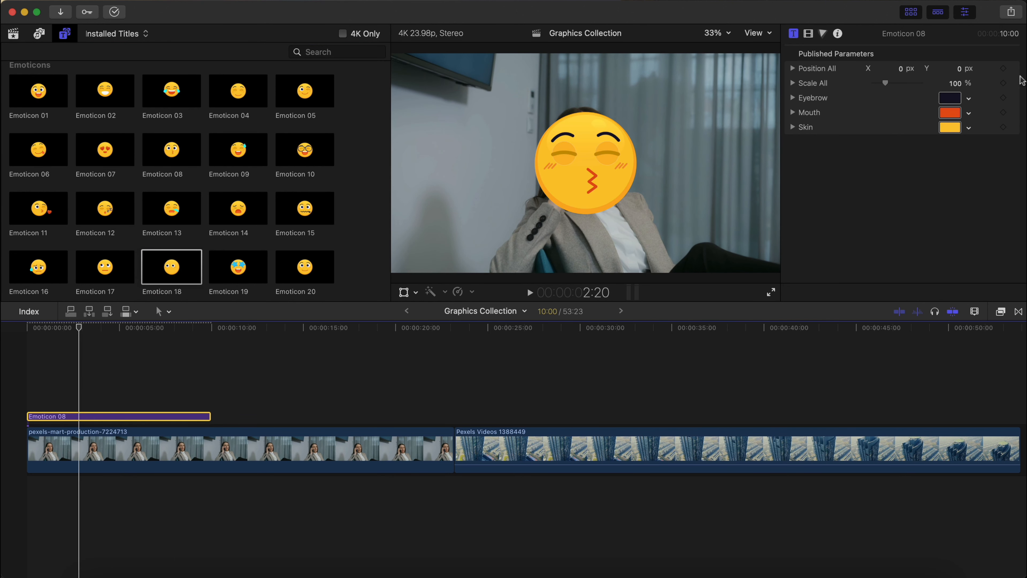
{"action": "left_click", "coordinate": [950, 128]}
{"action": "mouse_move", "coordinate": [244, 179]}
{"action": "left_mouse_down"}
{"action": "mouse_move", "coordinate": [270, 187]}
{"action": "mouse_move", "coordinate": [275, 208]}
{"action": "mouse_move", "coordinate": [178, 223]}
{"action": "mouse_move", "coordinate": [175, 254]}
{"action": "left_mouse_up"}
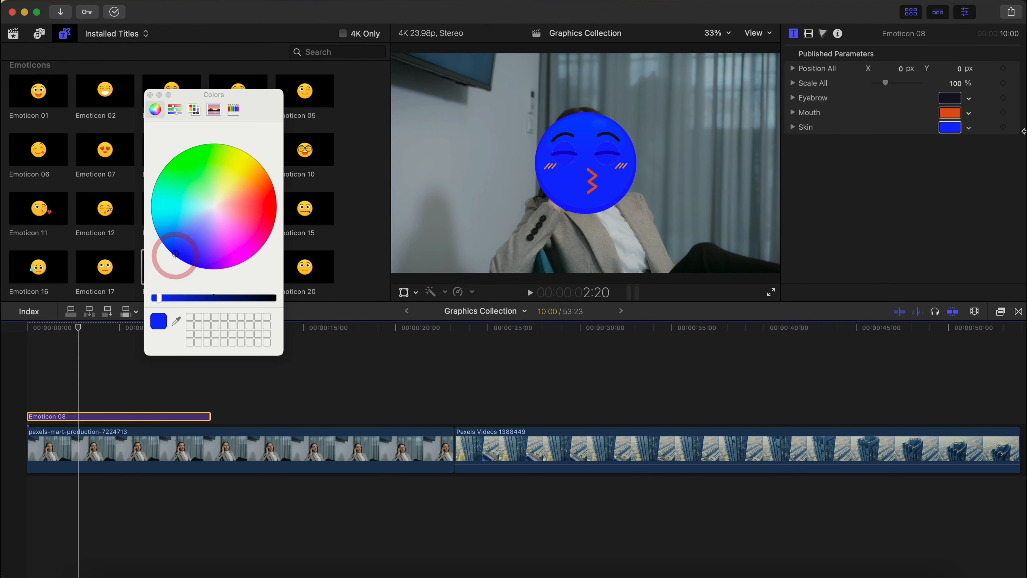
Step: Bring up the Mouth and Eyebrow colors of the Emoticon 08 title and enlarge its Scale All to about 187 %
{"action": "left_click", "coordinate": [954, 117]}
{"action": "left_click", "coordinate": [948, 99]}
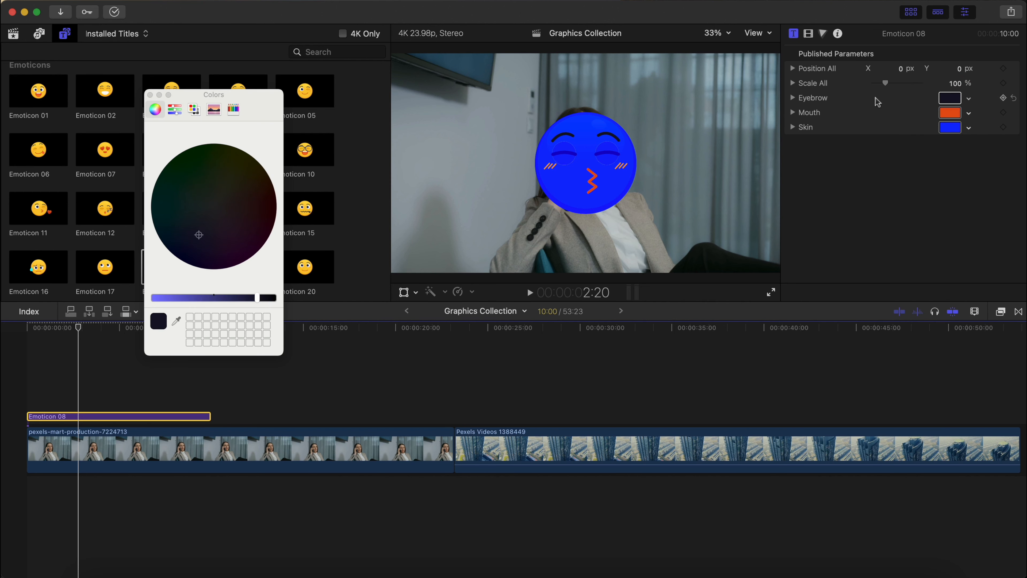
{"action": "left_click_drag", "start_coordinate": [887, 87], "coordinate": [895, 84]}
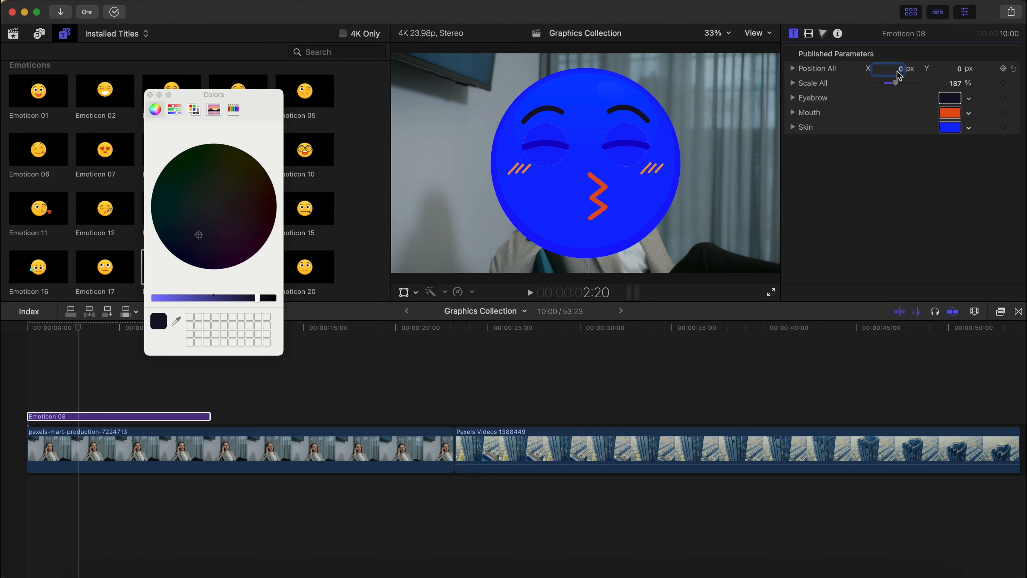
{"action": "left_click", "coordinate": [77, 416]}
{"action": "left_click", "coordinate": [150, 95]}
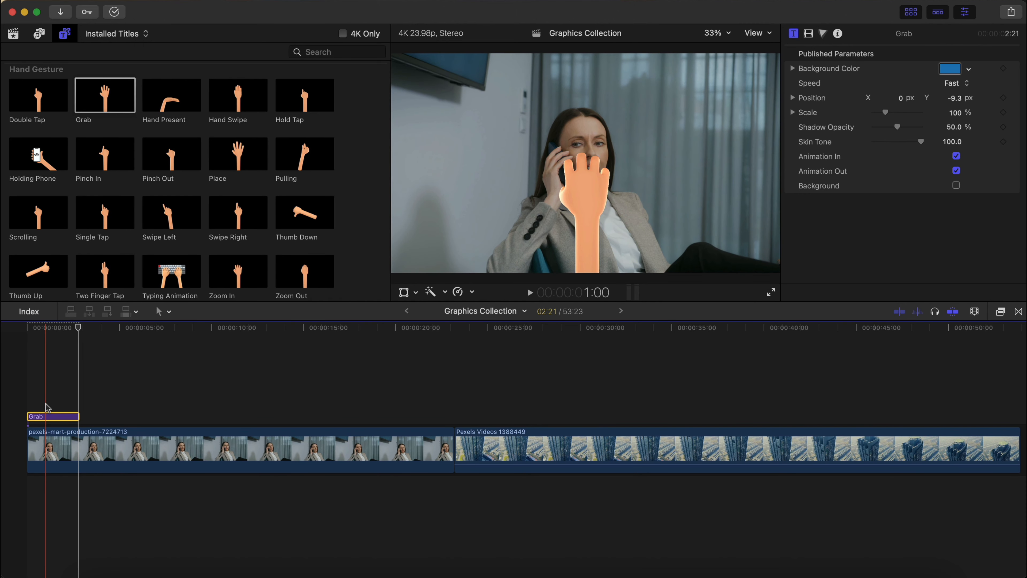
Step: Play the Grab hand gesture's animation over the phone call clip from the beginning
{"action": "left_click", "coordinate": [18, 405]}
{"action": "key", "text": "space"}
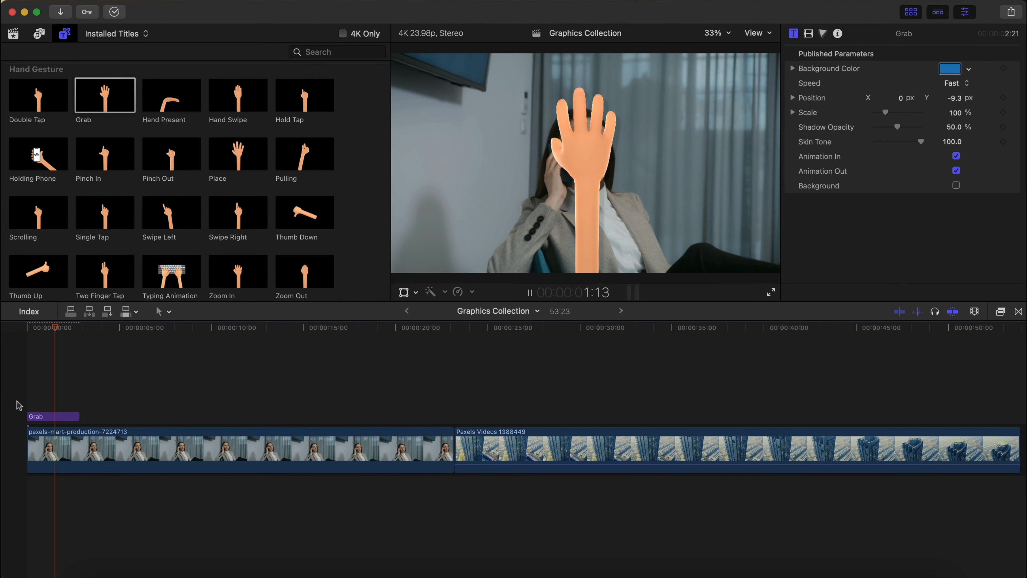
{"action": "key", "text": "space"}
Step: Transform the Grab title to move its hand to the left side of the frame and slightly down, and replay it
{"action": "left_click", "coordinate": [51, 416]}
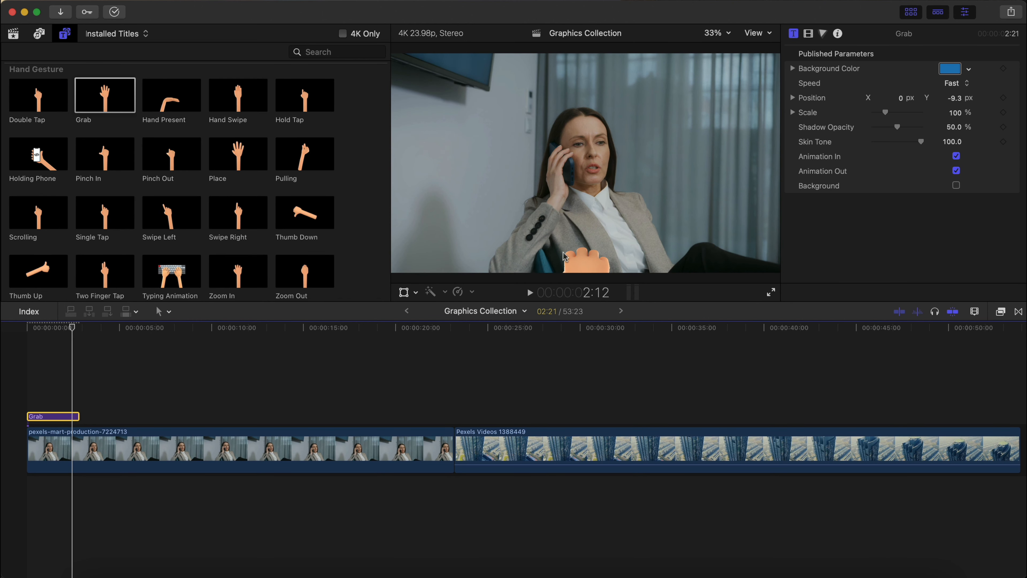
{"action": "left_click", "coordinate": [551, 251]}
{"action": "left_click", "coordinate": [403, 292]}
{"action": "left_click_drag", "start_coordinate": [676, 200], "coordinate": [518, 195]}
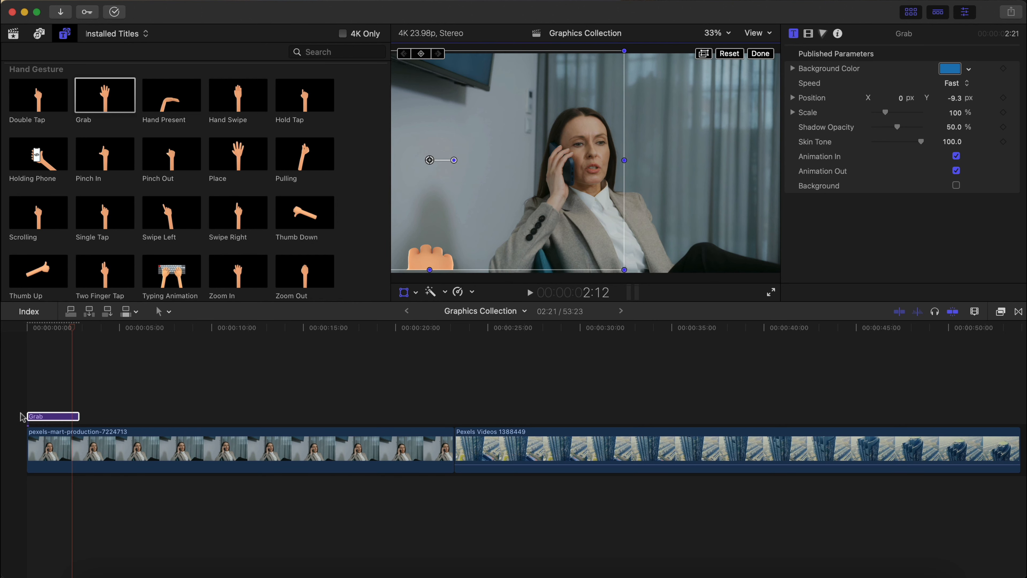
{"action": "left_click_drag", "start_coordinate": [429, 159], "coordinate": [430, 165]}
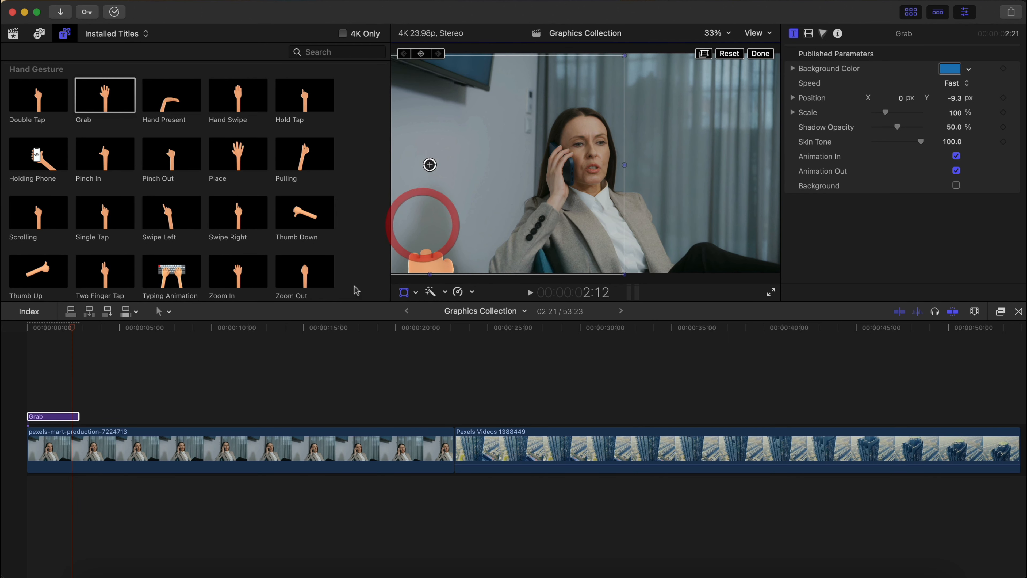
{"action": "left_click", "coordinate": [3, 392]}
{"action": "key", "text": "space"}
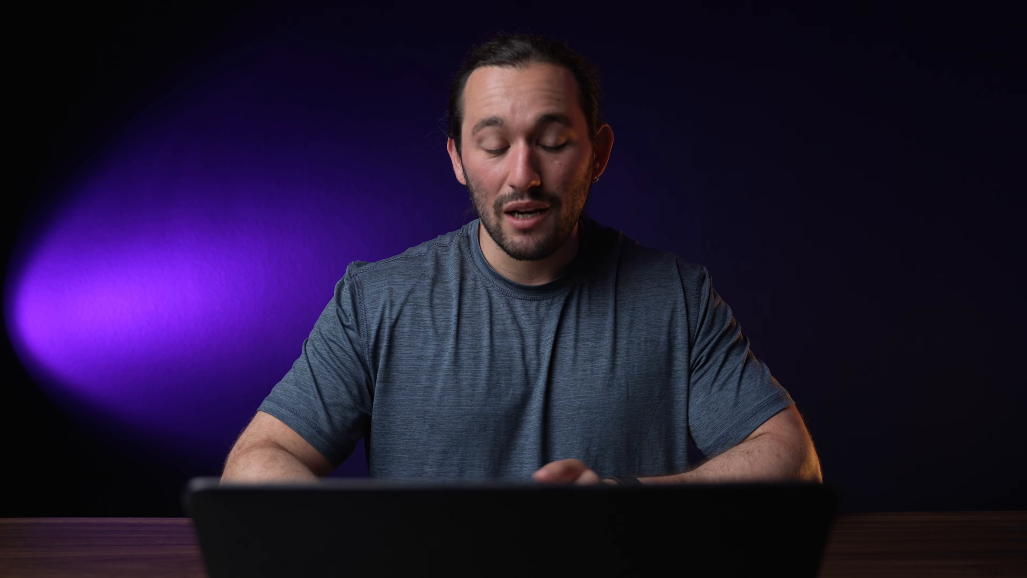
Step: Place the Background 02 title at the start of the empty timeline, play its animation and exit the transform controls
{"action": "scroll", "coordinate": [199, 247], "scroll_direction": "up", "scroll_amount": 15}
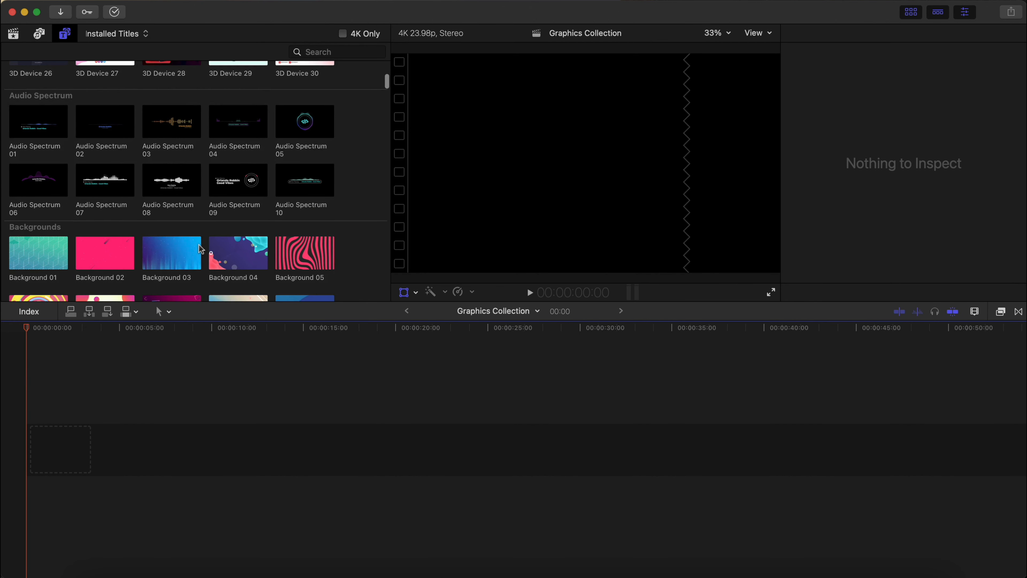
{"action": "scroll", "coordinate": [199, 248], "scroll_direction": "down", "scroll_amount": 5}
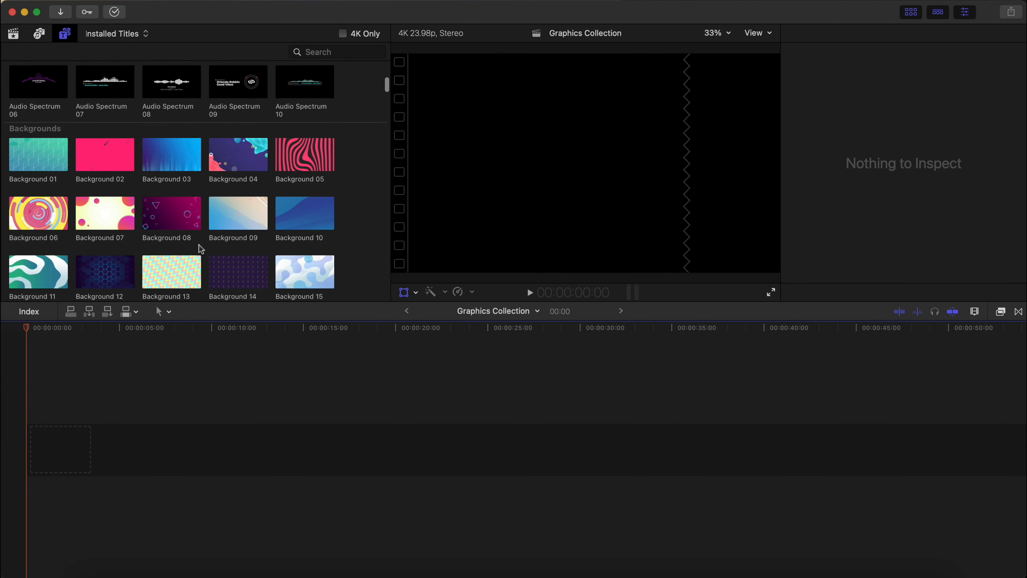
{"action": "left_click", "coordinate": [101, 106]}
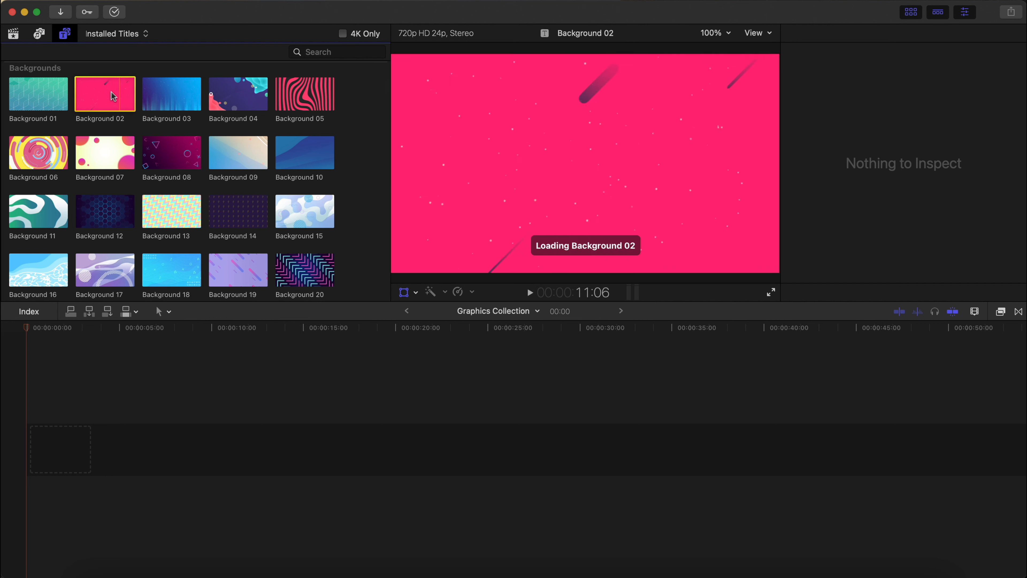
{"action": "left_click_drag", "start_coordinate": [102, 106], "coordinate": [24, 417]}
{"action": "key", "text": "space"}
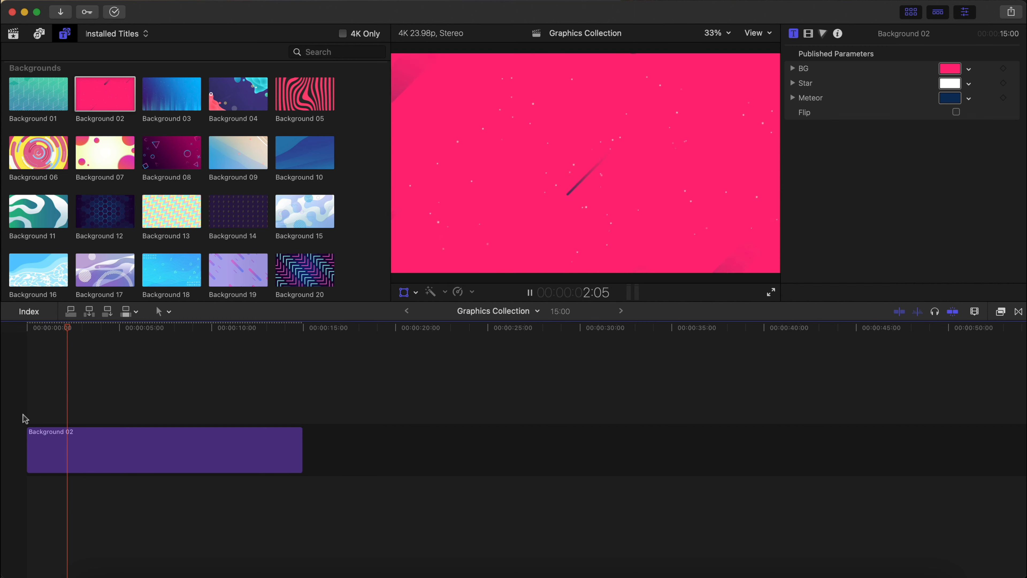
{"action": "key", "text": "space"}
{"action": "key", "text": "shift+t"}
{"action": "left_click", "coordinate": [760, 54]}
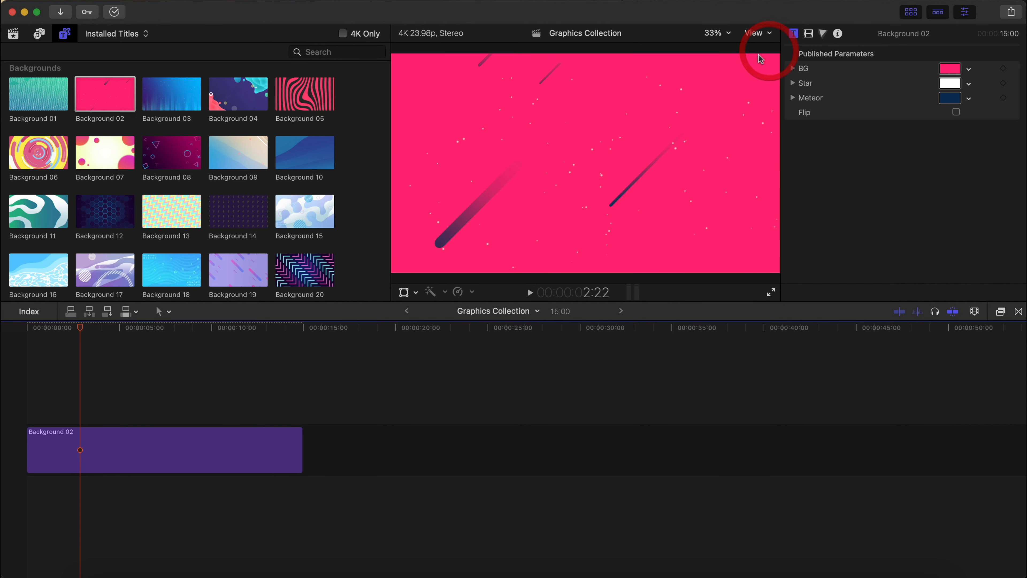
Step: Place the Badge 12 title above the start of Background 02 and play its animation
{"action": "scroll", "coordinate": [155, 270], "scroll_direction": "down", "scroll_amount": 15}
{"action": "scroll", "coordinate": [154, 140], "scroll_direction": "up", "scroll_amount": 3}
{"action": "left_click_drag", "start_coordinate": [116, 130], "coordinate": [14, 400]}
{"action": "left_click", "coordinate": [32, 419]}
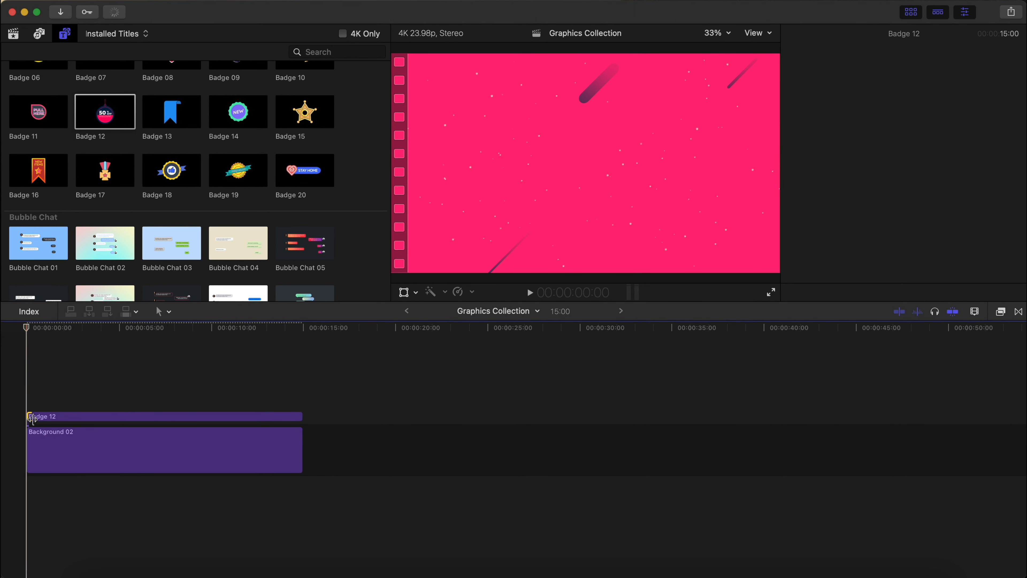
{"action": "key", "text": "space"}
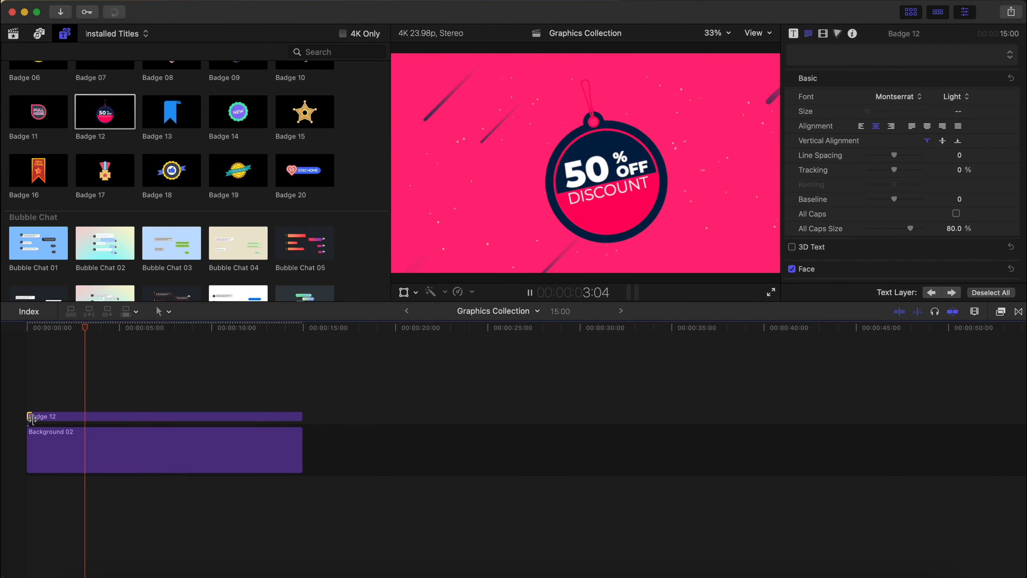
{"action": "key", "text": "space"}
Step: Stack the Badge 14 title above Badge 12 at the start and move it to the upper left of the frame
{"action": "left_click_drag", "start_coordinate": [213, 117], "coordinate": [9, 402]}
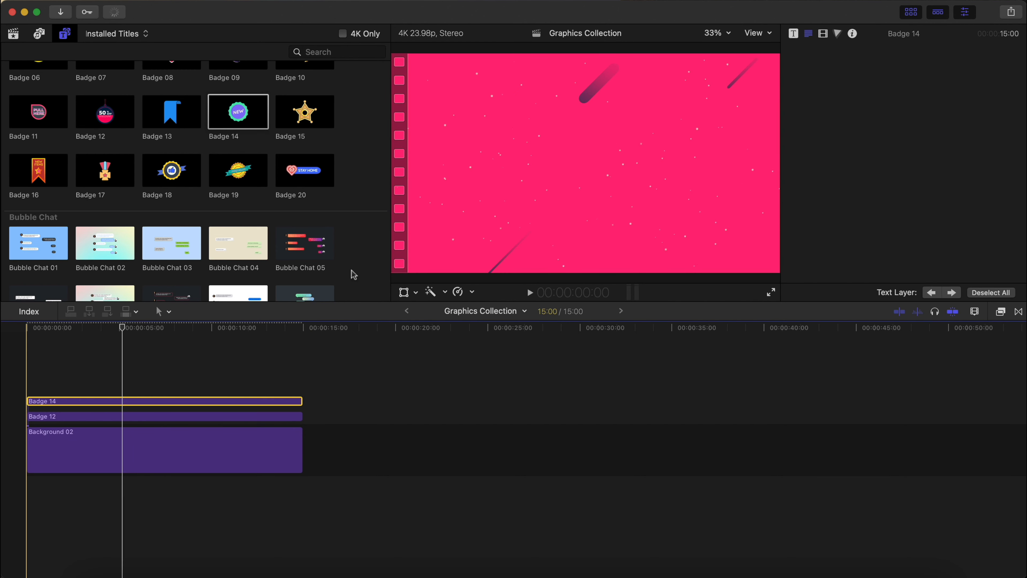
{"action": "left_click", "coordinate": [125, 397]}
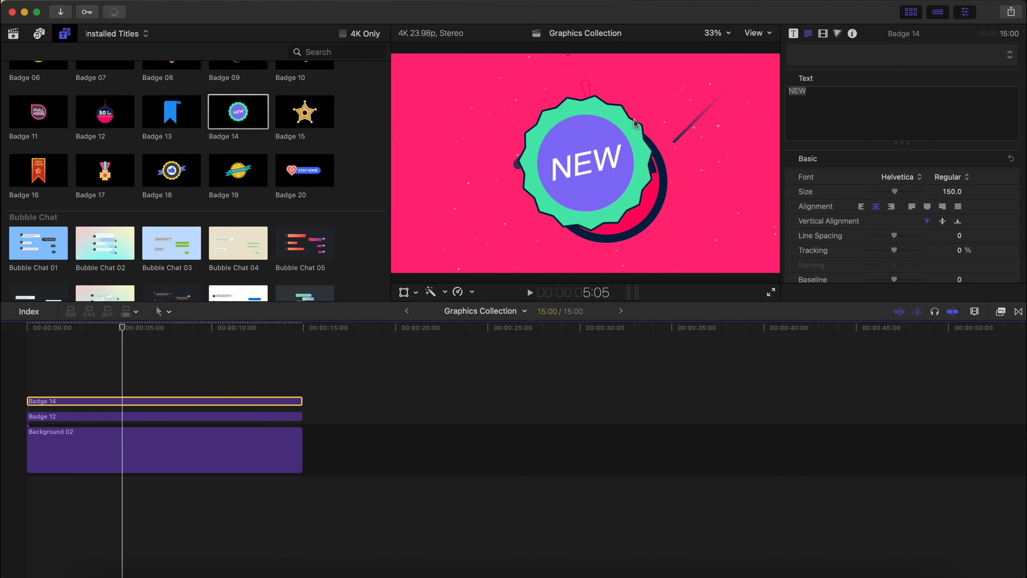
{"action": "left_click", "coordinate": [404, 292]}
{"action": "left_click_drag", "start_coordinate": [520, 164], "coordinate": [402, 139]}
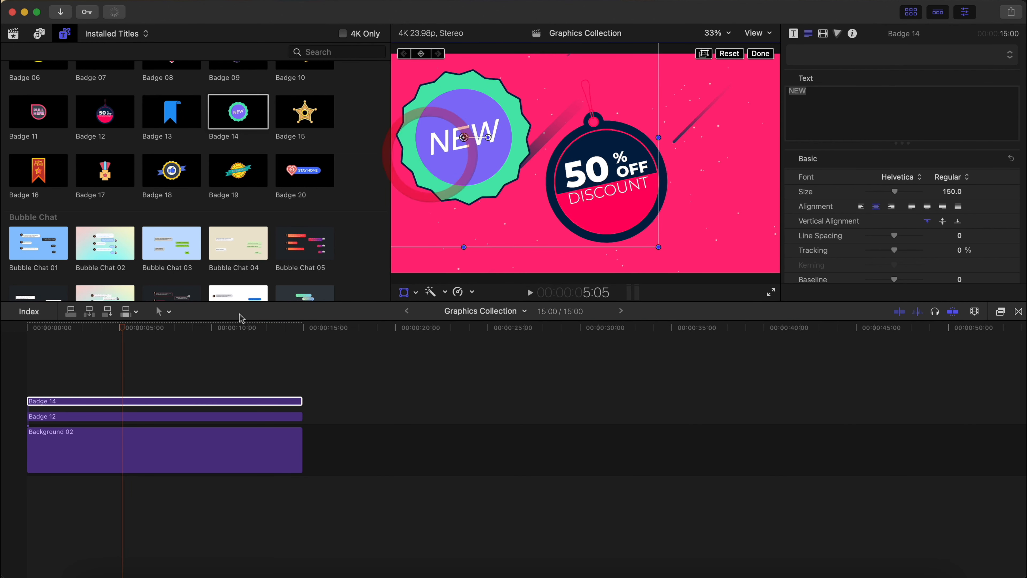
Step: Play the two stacked badges over the background from the beginning to check their combined animation
{"action": "left_click", "coordinate": [23, 363]}
{"action": "key", "text": "space"}
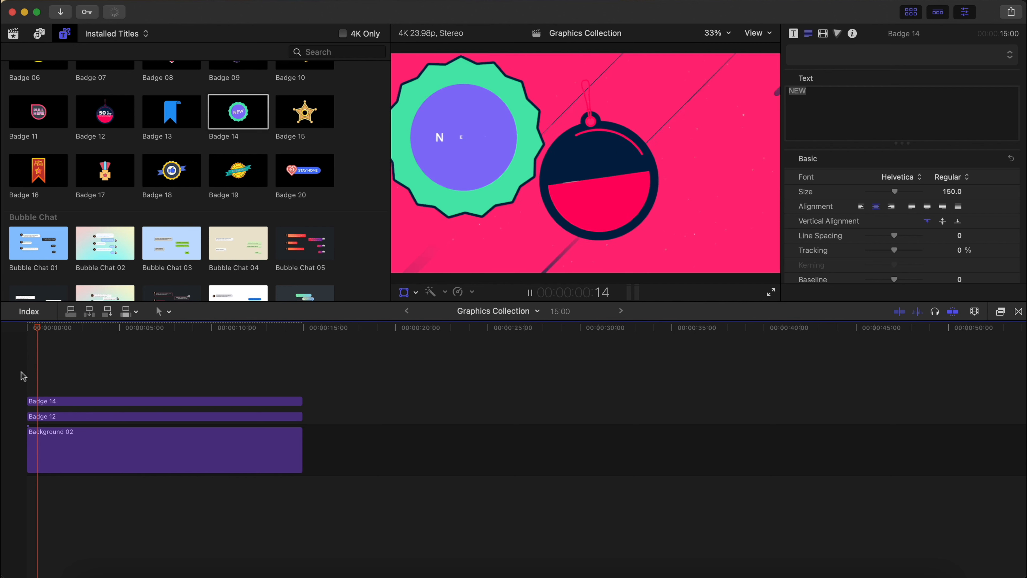
{"action": "key", "text": "space"}
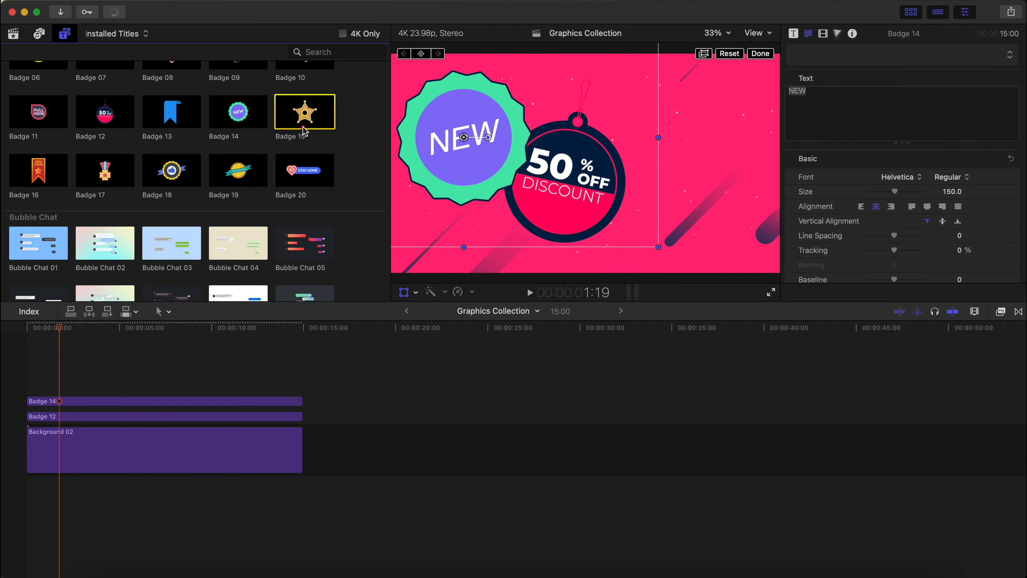